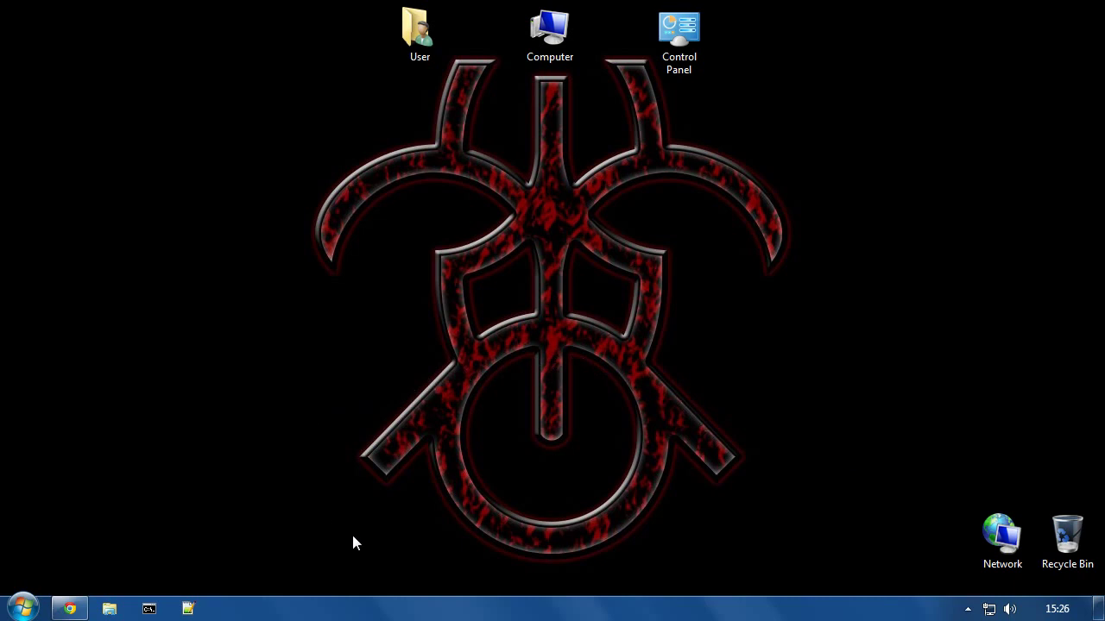
# Step: Download the Windows BTSync.exe installer in Chrome and dismiss the sign-up popup
pyautogui.click(69, 608)
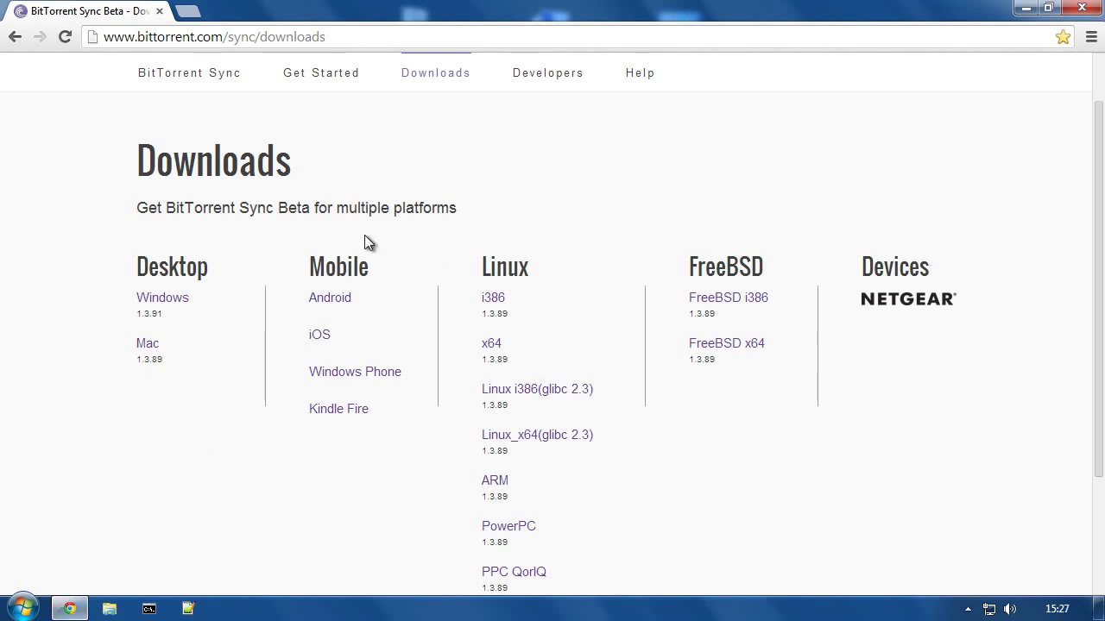
pyautogui.click(159, 300)
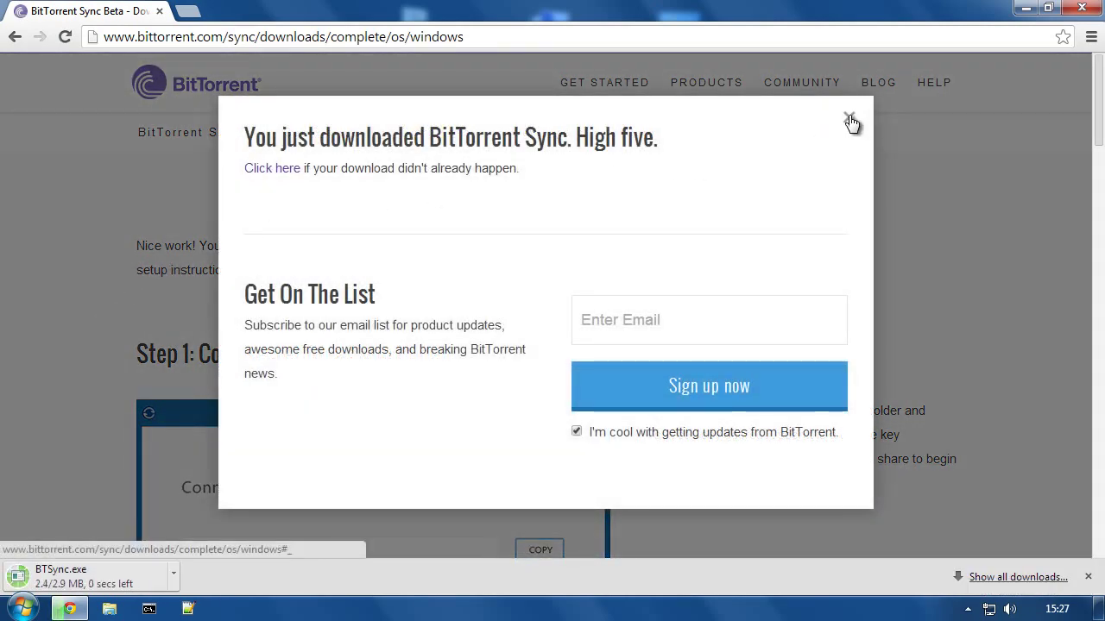
pyautogui.click(850, 119)
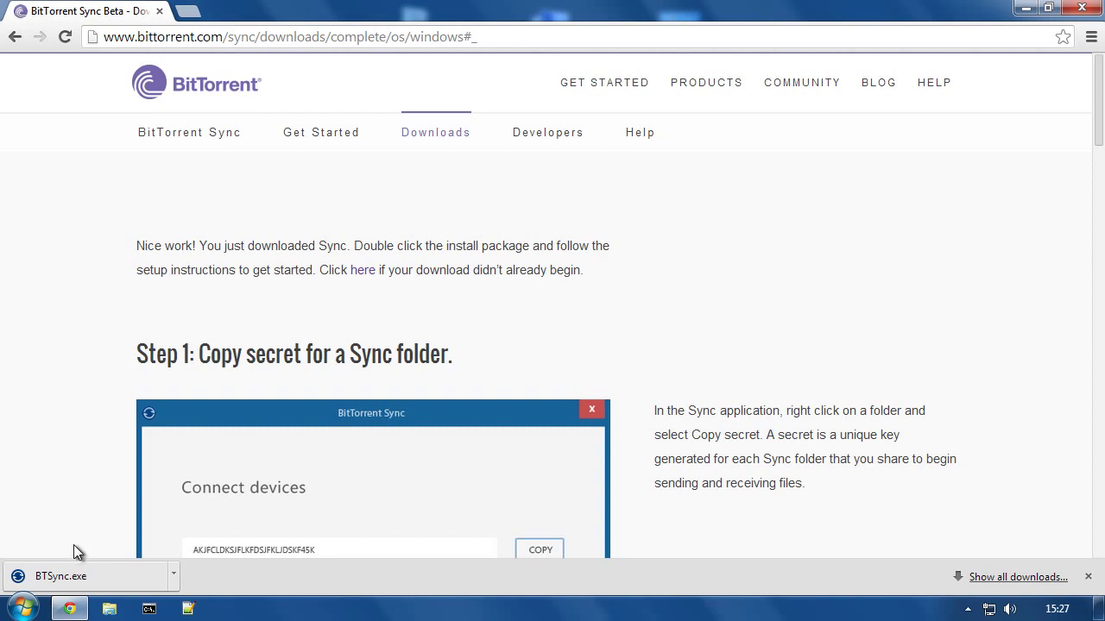
# Step: Run BTSync.exe, approve User Account Control, and install into C:\Program Files (x86)\BitTorrent Sync
pyautogui.click(73, 581)
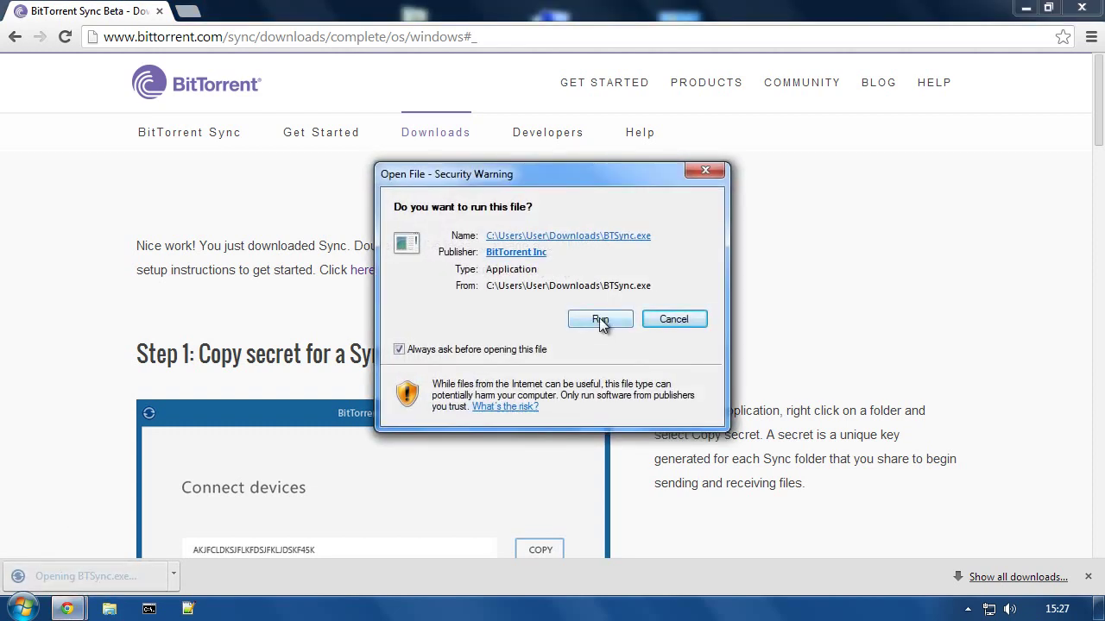
pyautogui.click(599, 319)
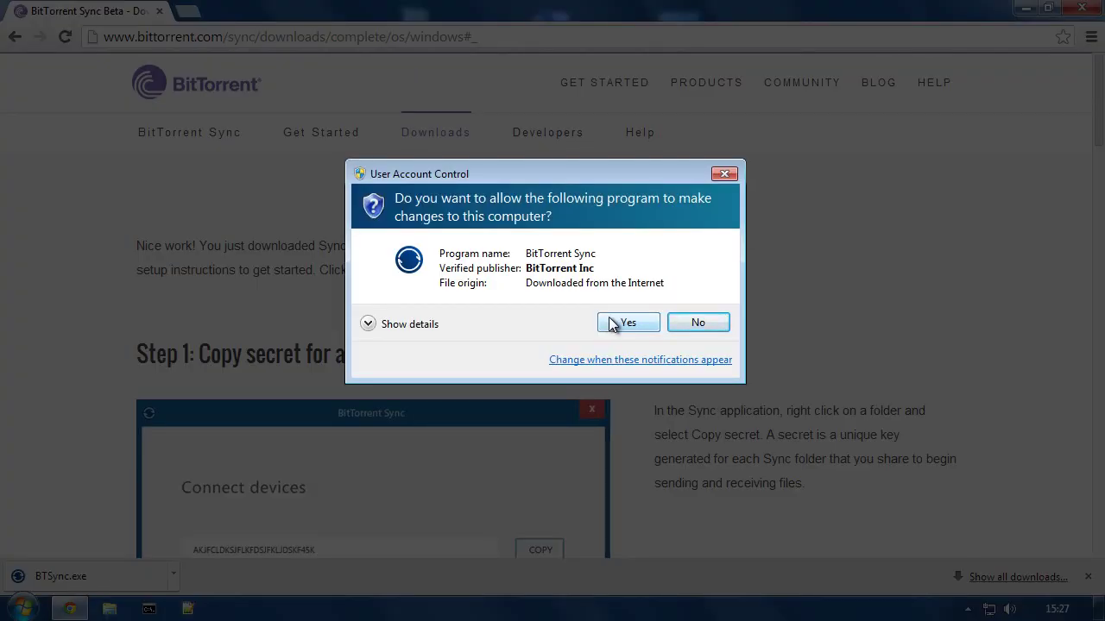
pyautogui.click(610, 322)
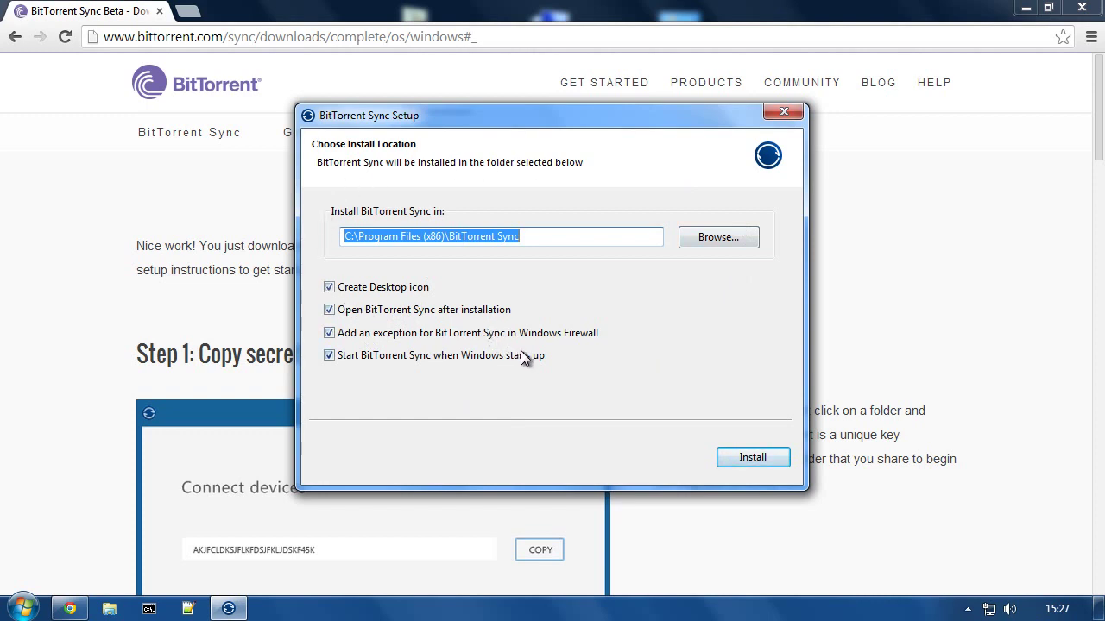
pyautogui.click(750, 459)
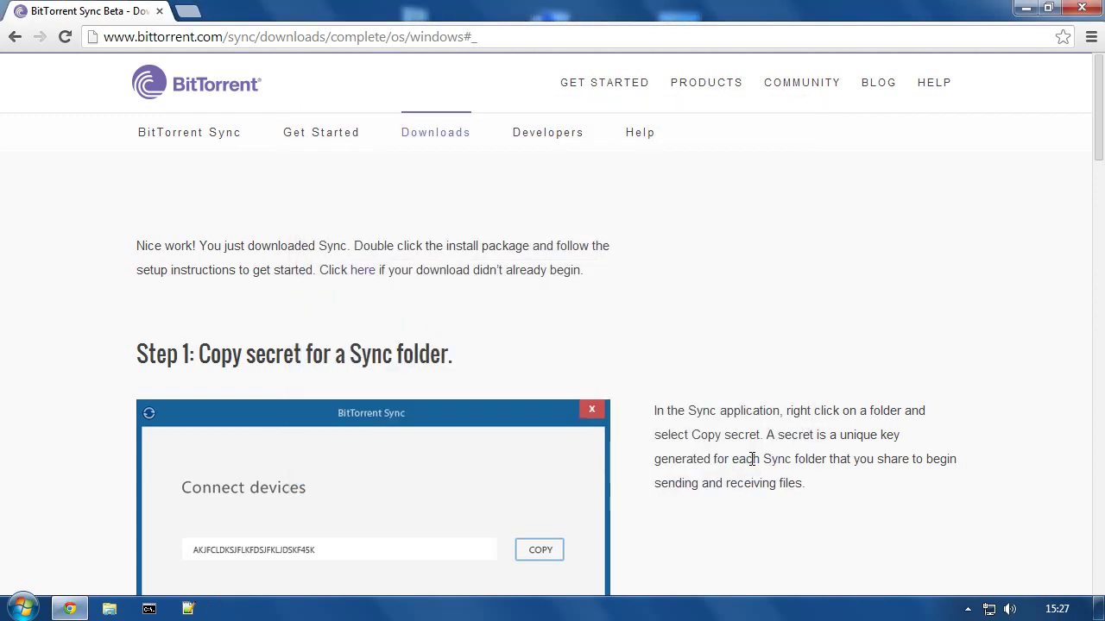
# Step: Close Chrome, accept the Privacy Policy and Terms, and continue with Standard Setup
pyautogui.click(1081, 8)
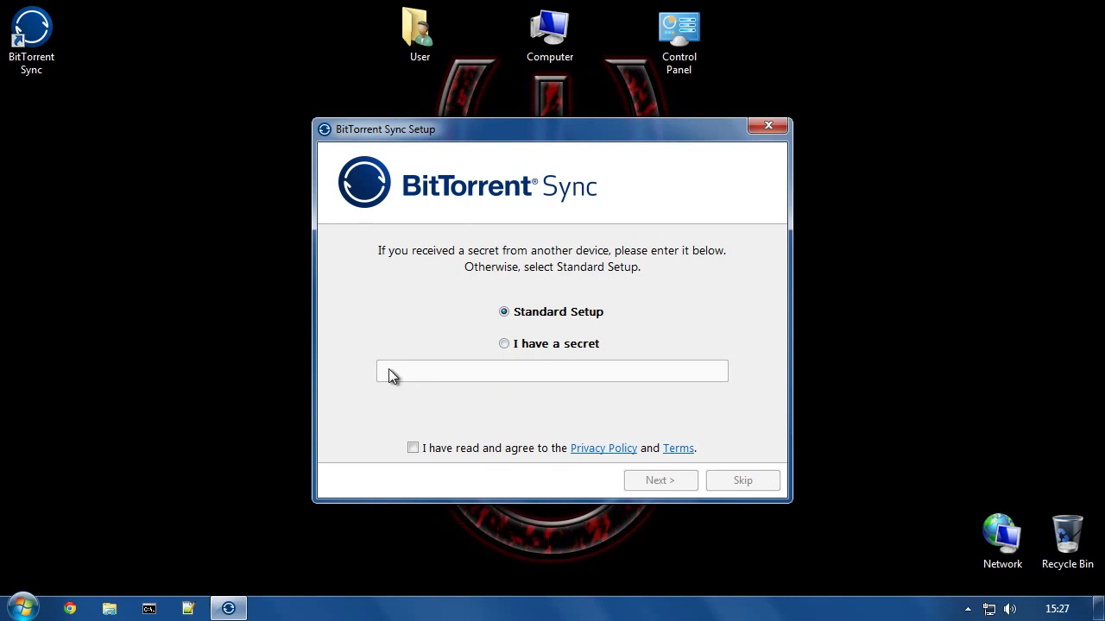
pyautogui.click(413, 450)
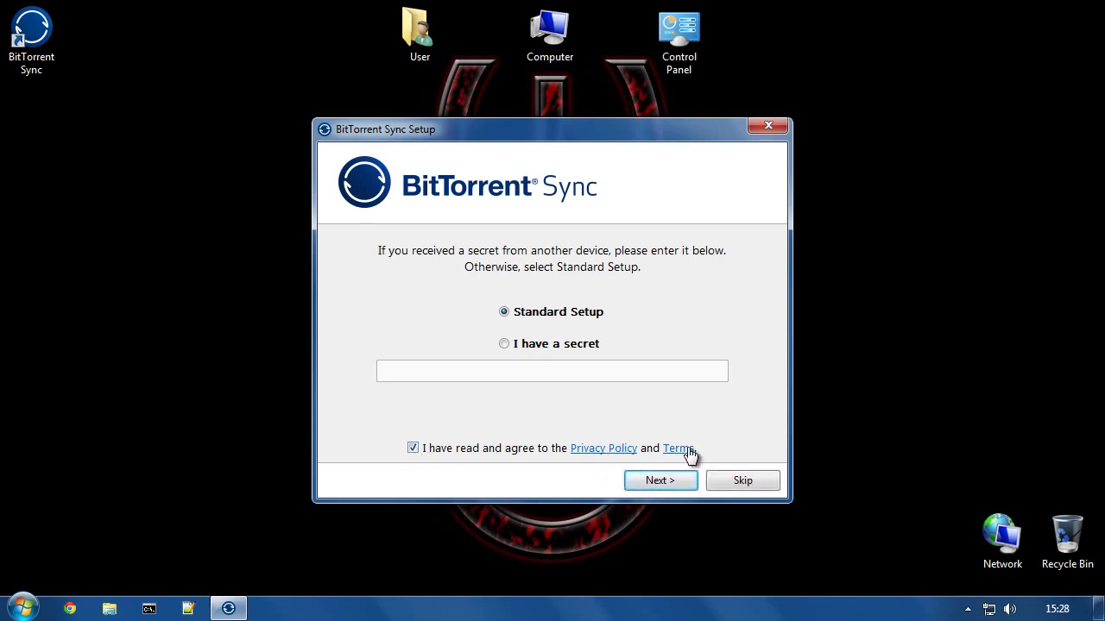
pyautogui.click(742, 479)
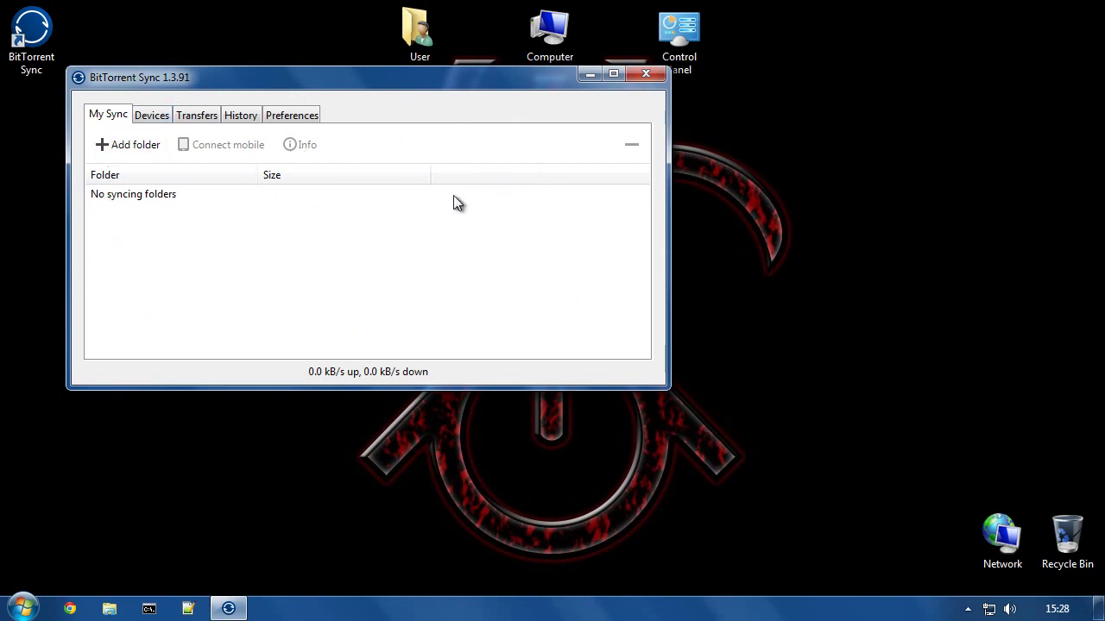
# Step: Move the Sync window aside and create a desktop folder named 'My Shared Files'
pyautogui.moveTo(337, 78); pyautogui.dragTo(485, 130)
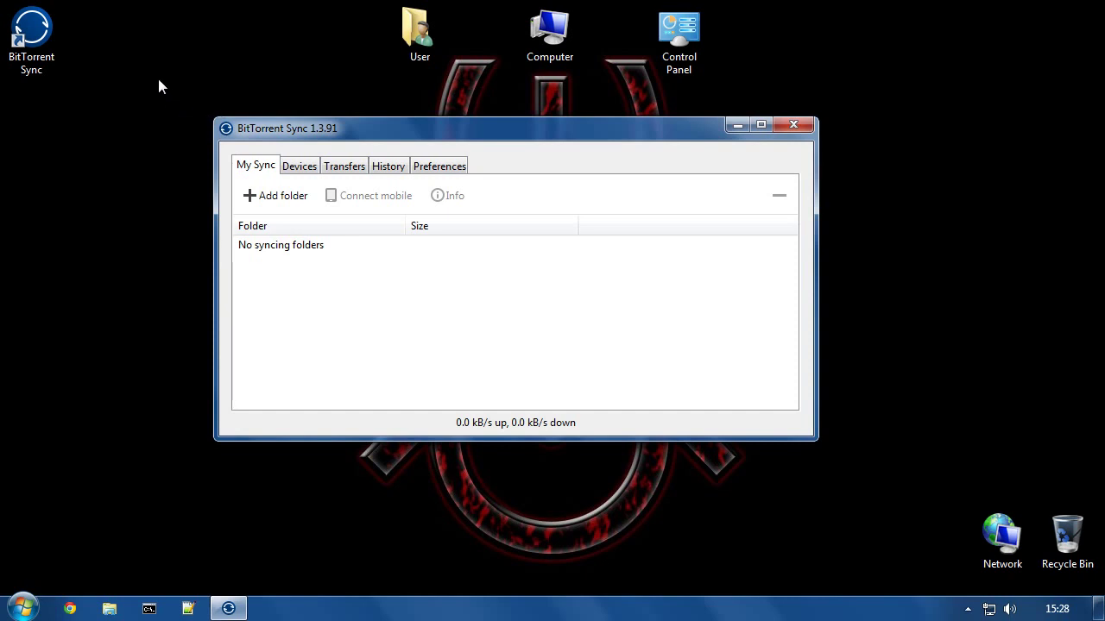
pyautogui.rightClick(113, 37)
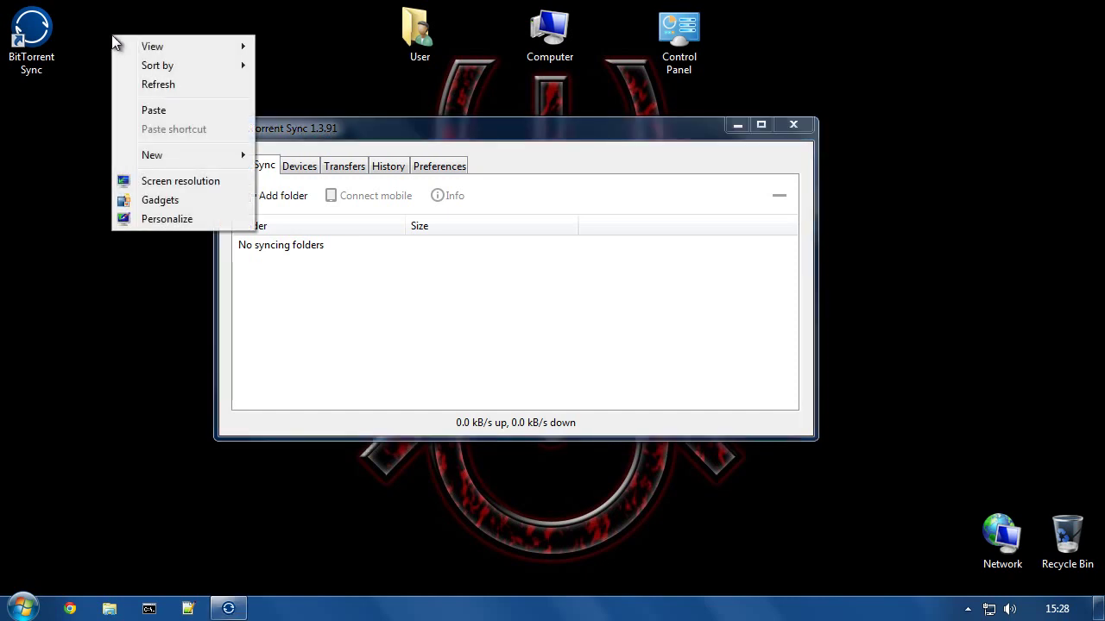
pyautogui.moveTo(165, 157)
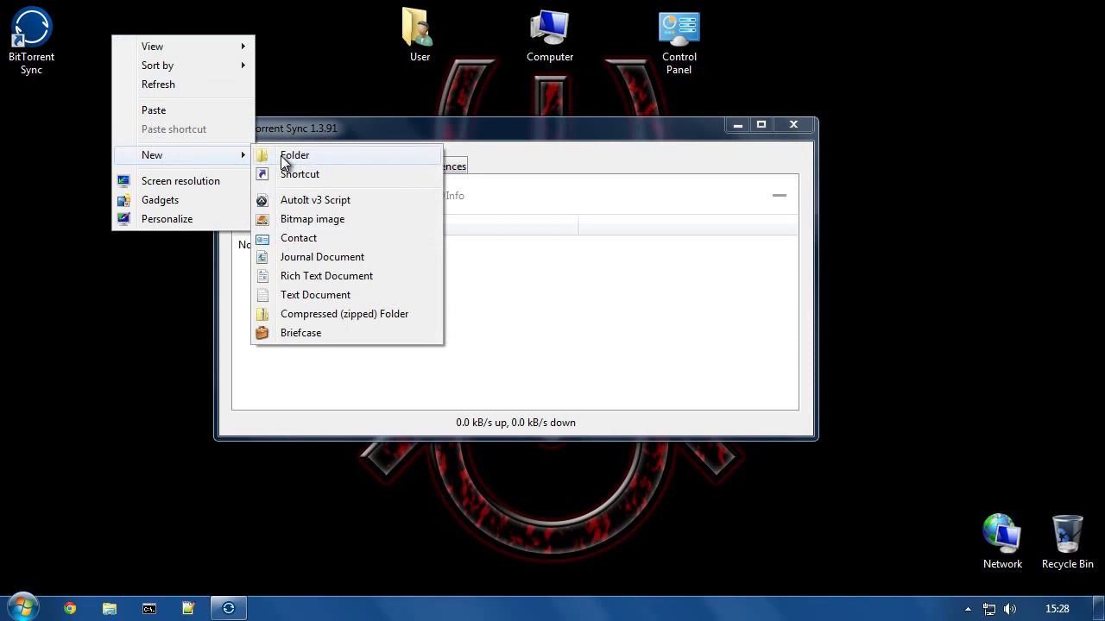
pyautogui.click(285, 157)
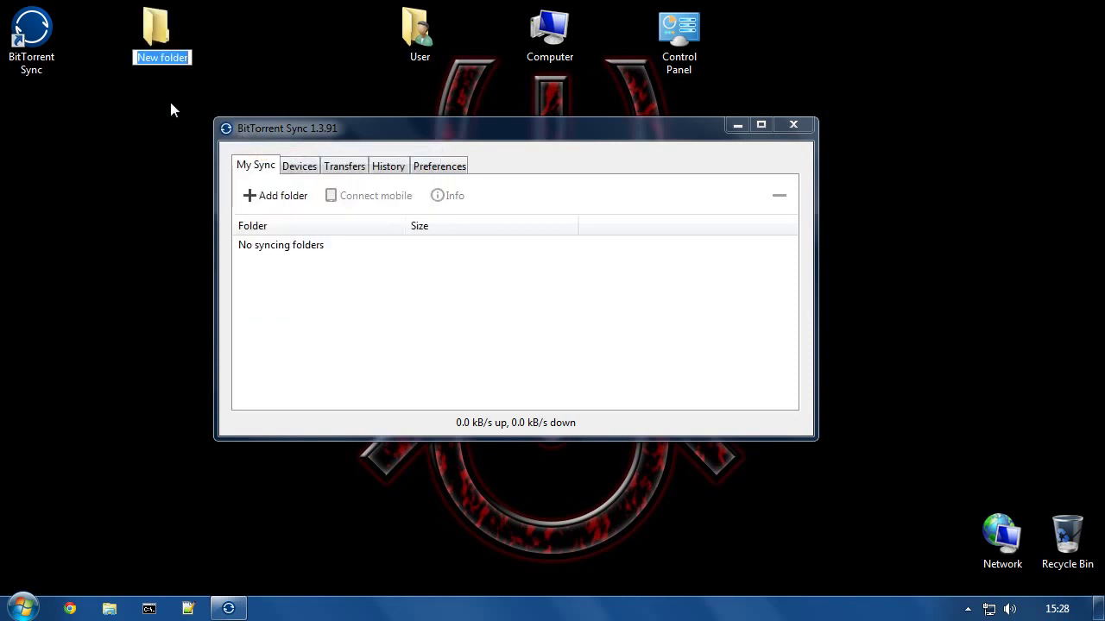
pyautogui.write('My Shared Files')
pyautogui.press('Return')
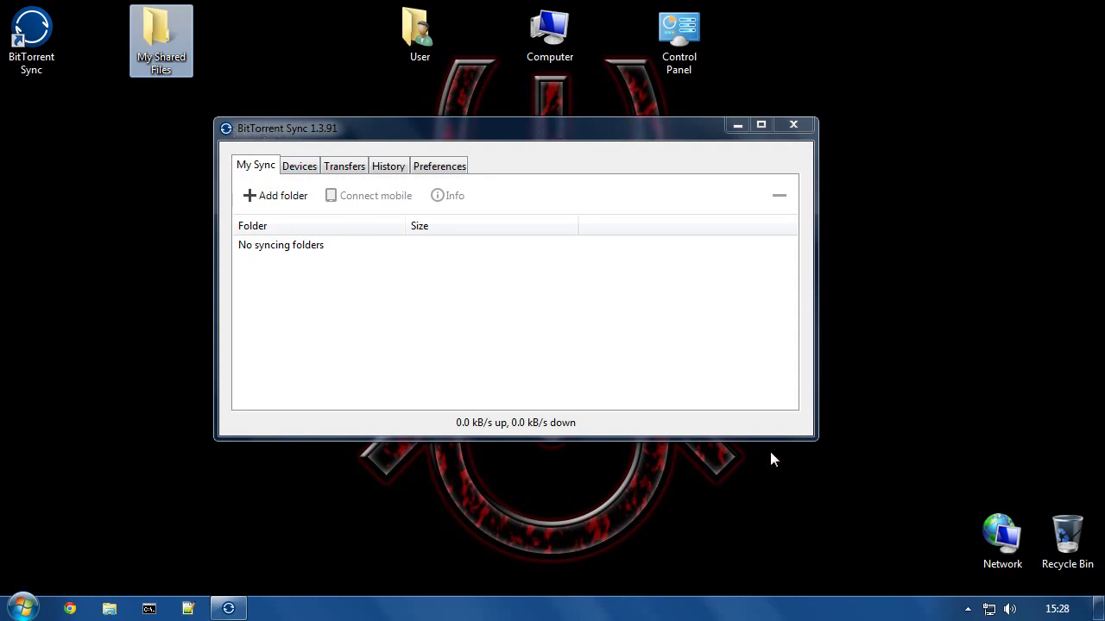
pyautogui.click(968, 608)
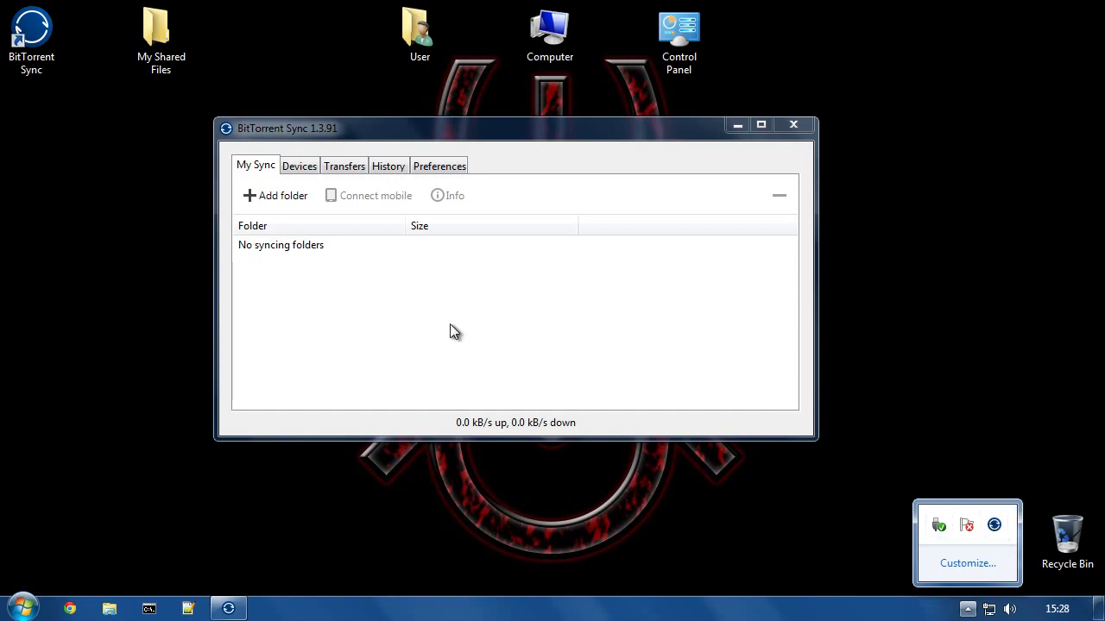
# Step: Add Desktop\My Shared Files as a sync folder with a newly generated secret
pyautogui.click(345, 143)
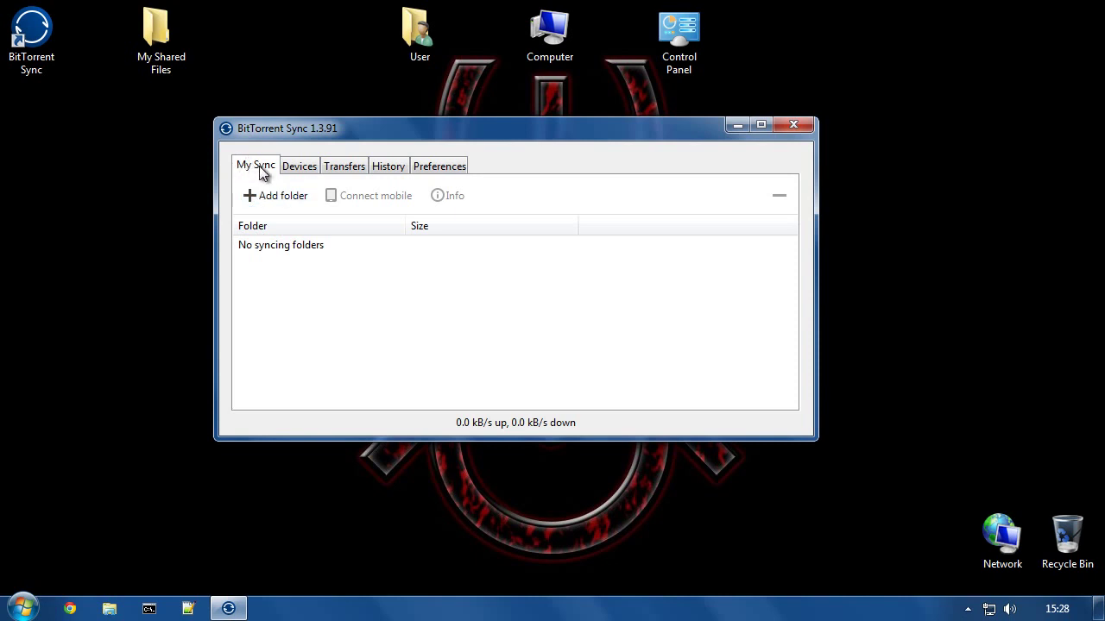
pyautogui.click(262, 195)
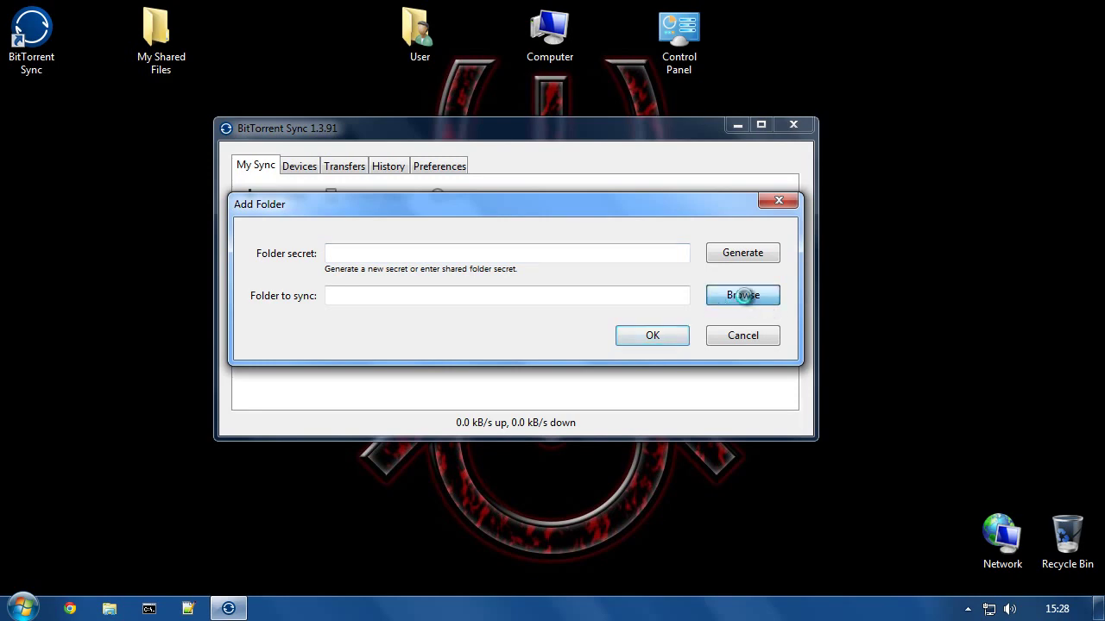
pyautogui.click(744, 296)
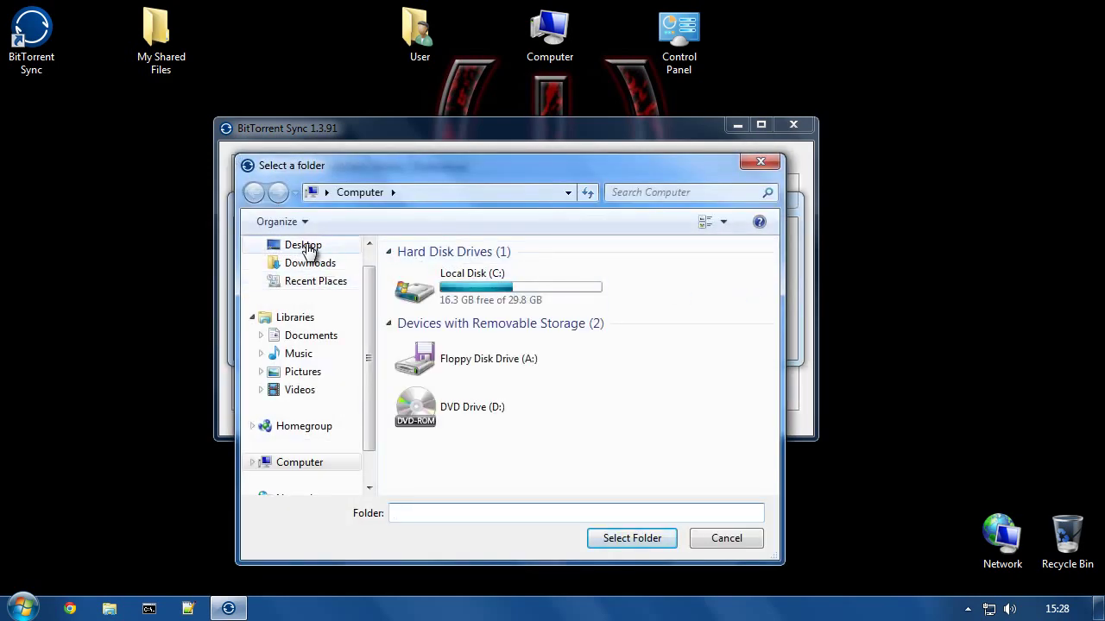
pyautogui.click(309, 250)
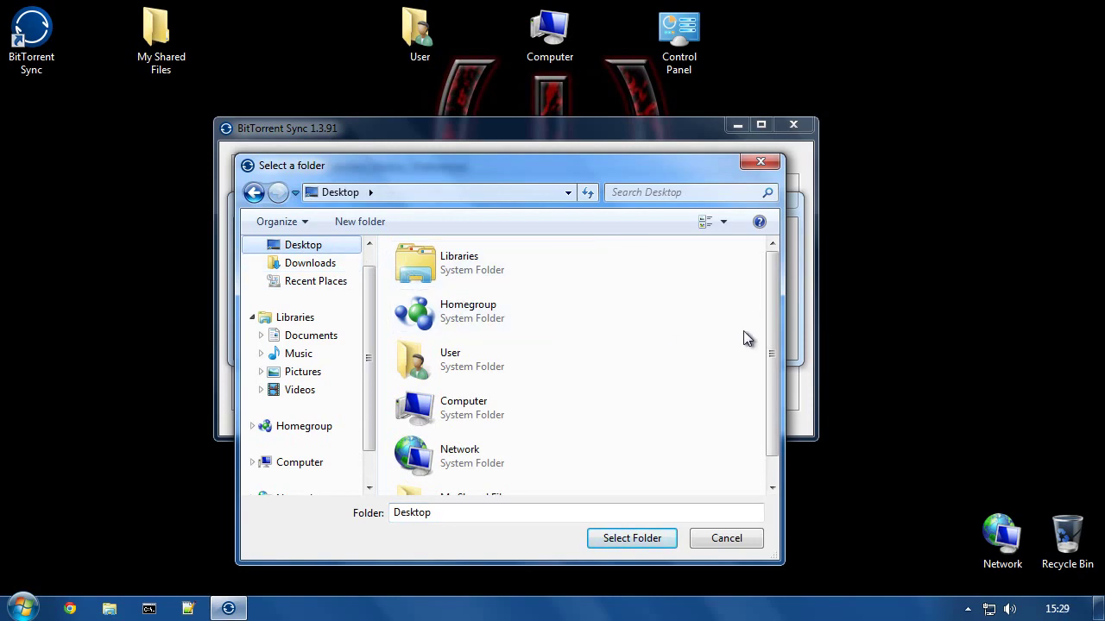
pyautogui.scroll(-1, 771, 335)
pyautogui.click(459, 470)
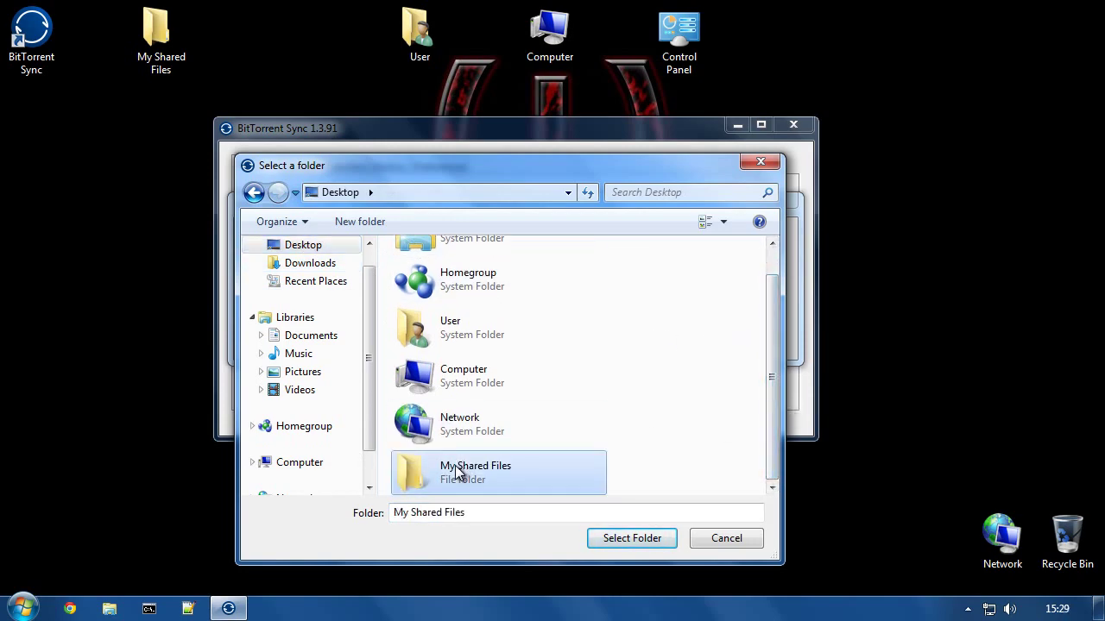
pyautogui.click(621, 537)
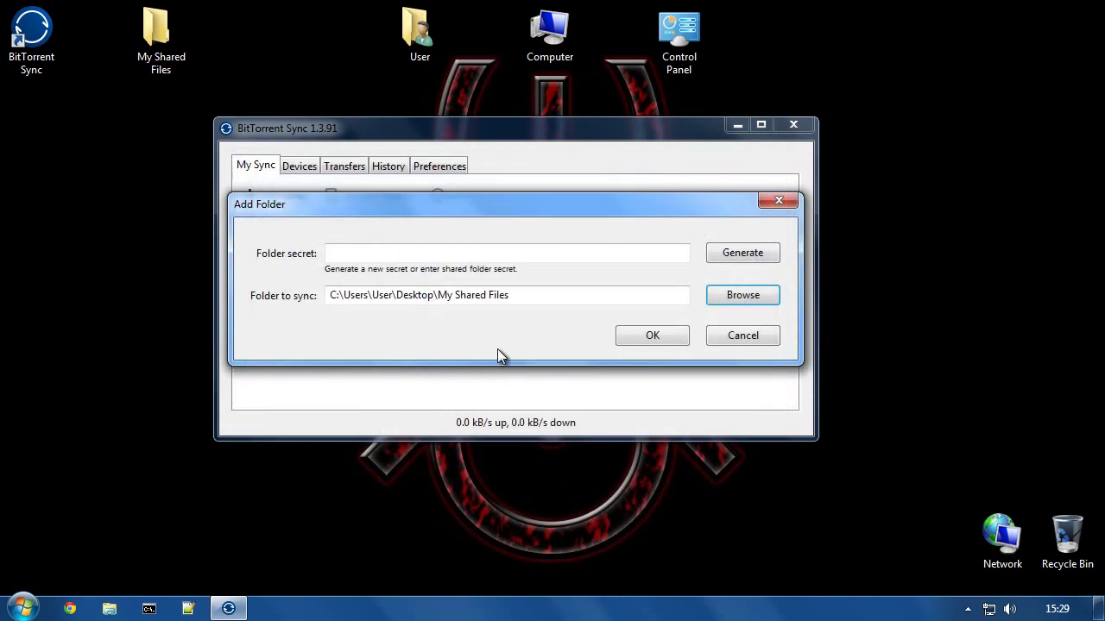
pyautogui.click(732, 252)
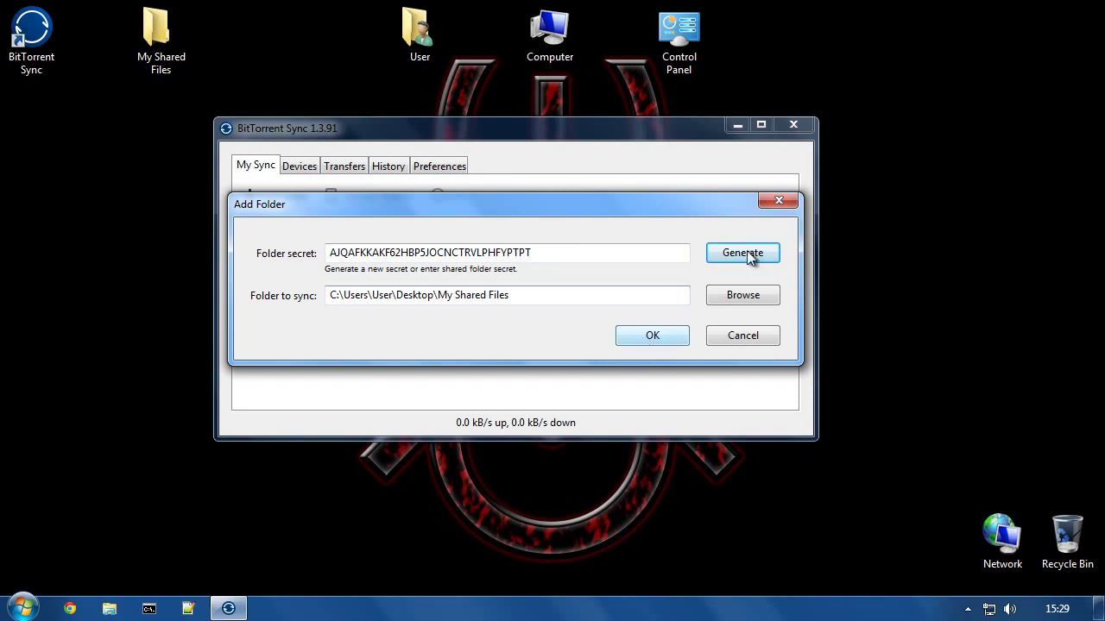
pyautogui.click(647, 342)
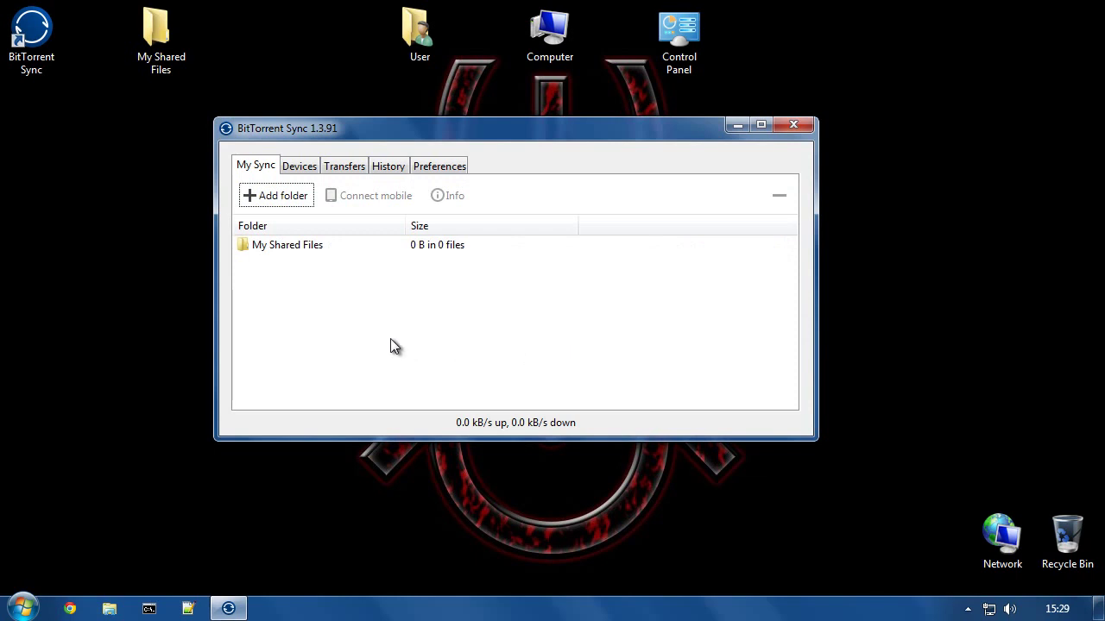
# Step: Inside My Shared Files, create a new text document named Test.txt
pyautogui.doubleClick(159, 43)
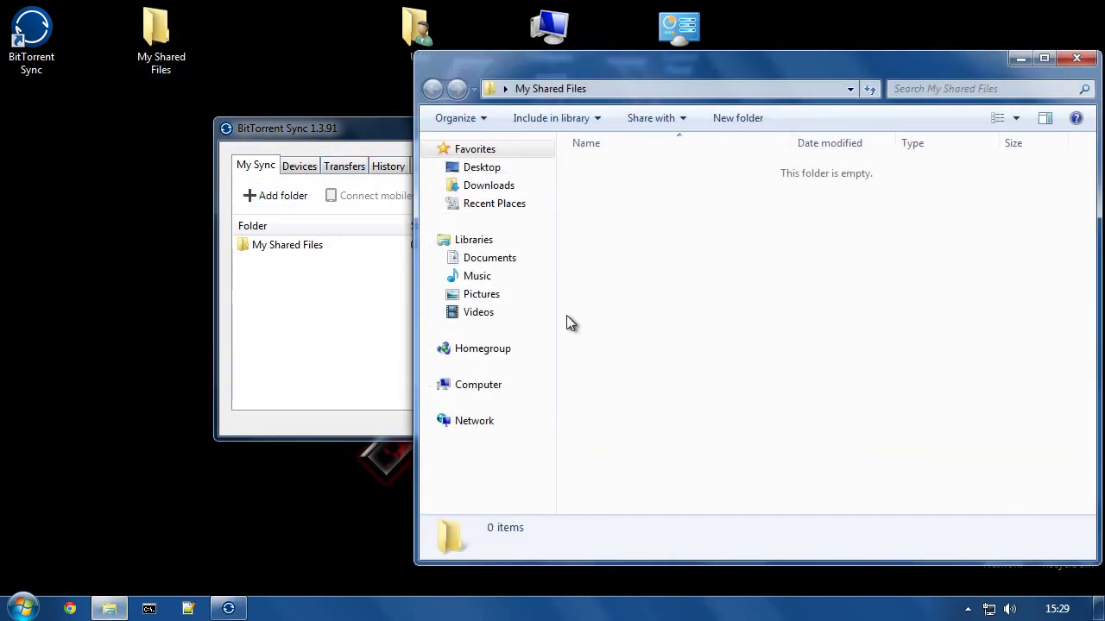
pyautogui.rightClick(648, 253)
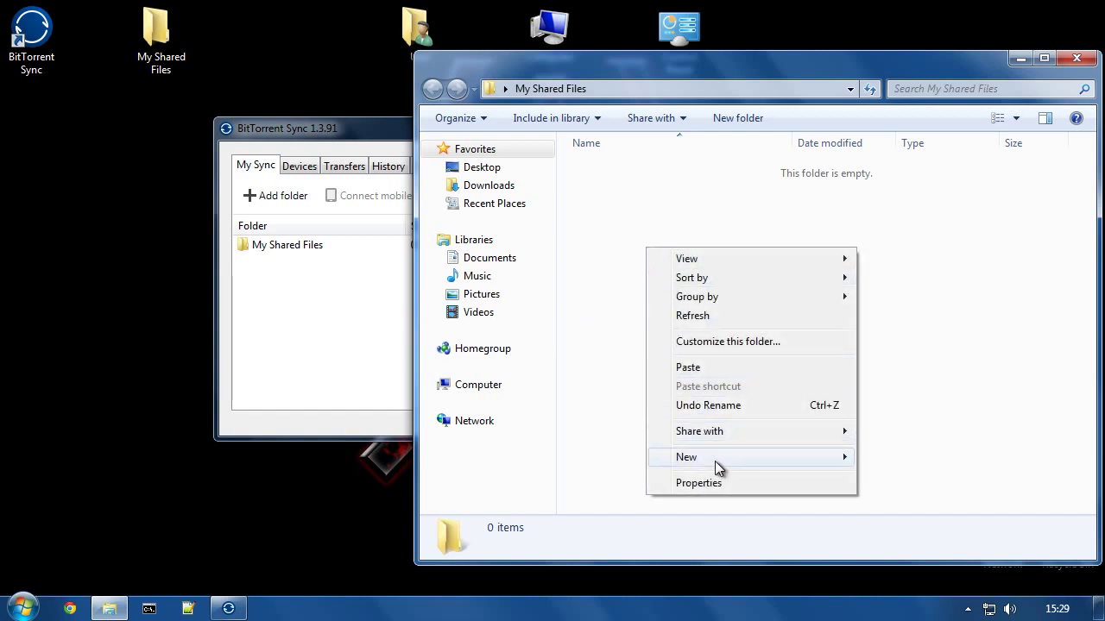
pyautogui.moveTo(755, 459)
pyautogui.click(901, 419)
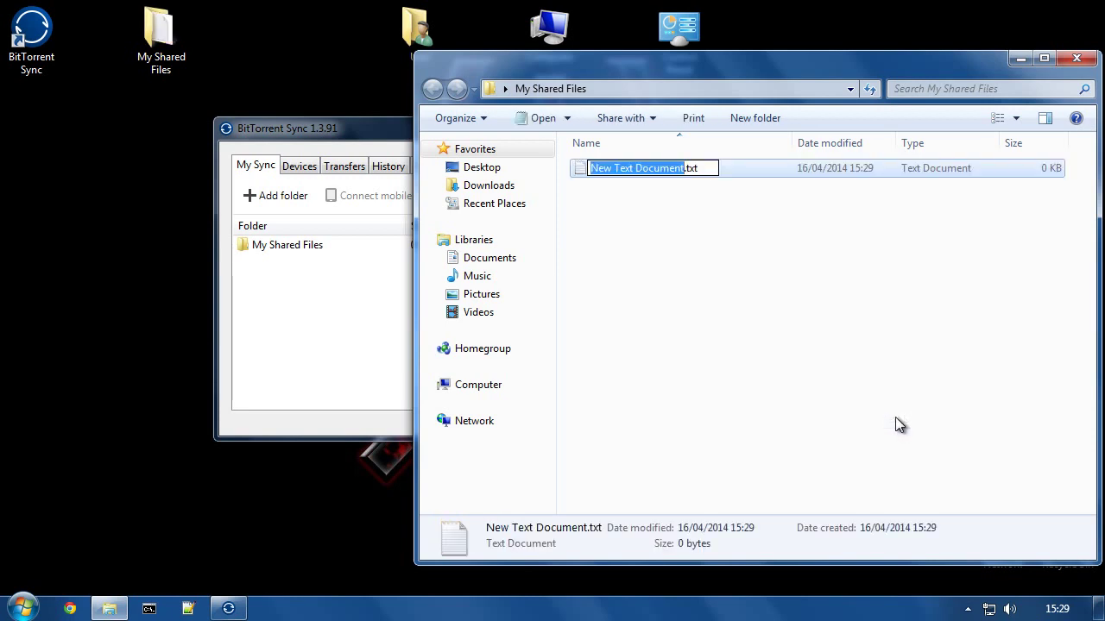
pyautogui.write('Test')
pyautogui.press('Return')
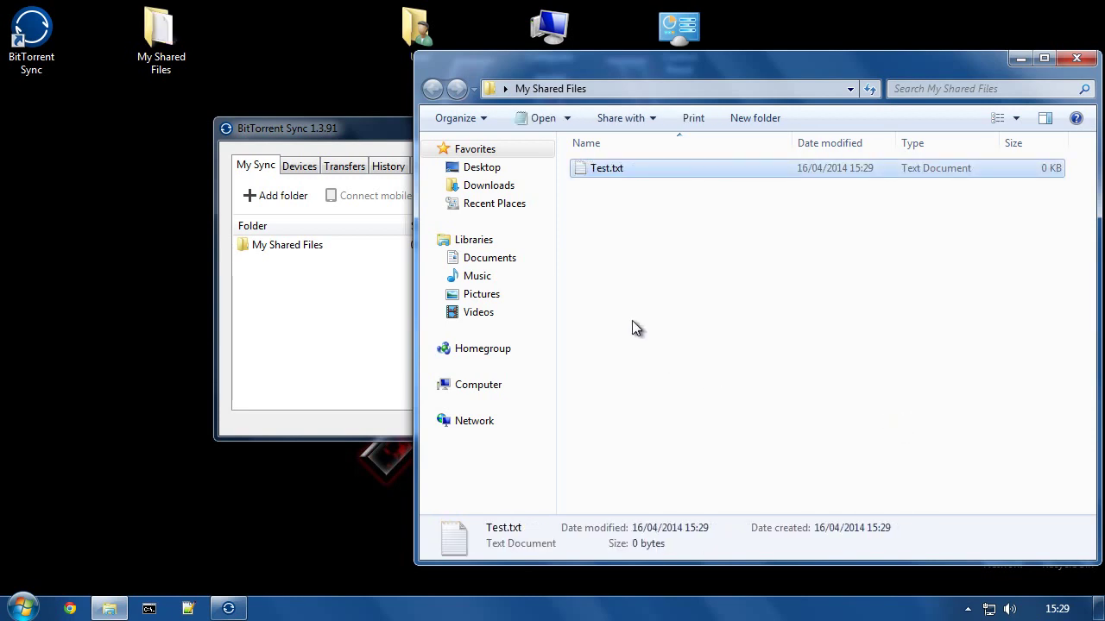
# Step: Write 'Information that is important' into Test.txt in Notepad, save it, and close Notepad
pyautogui.doubleClick(609, 168)
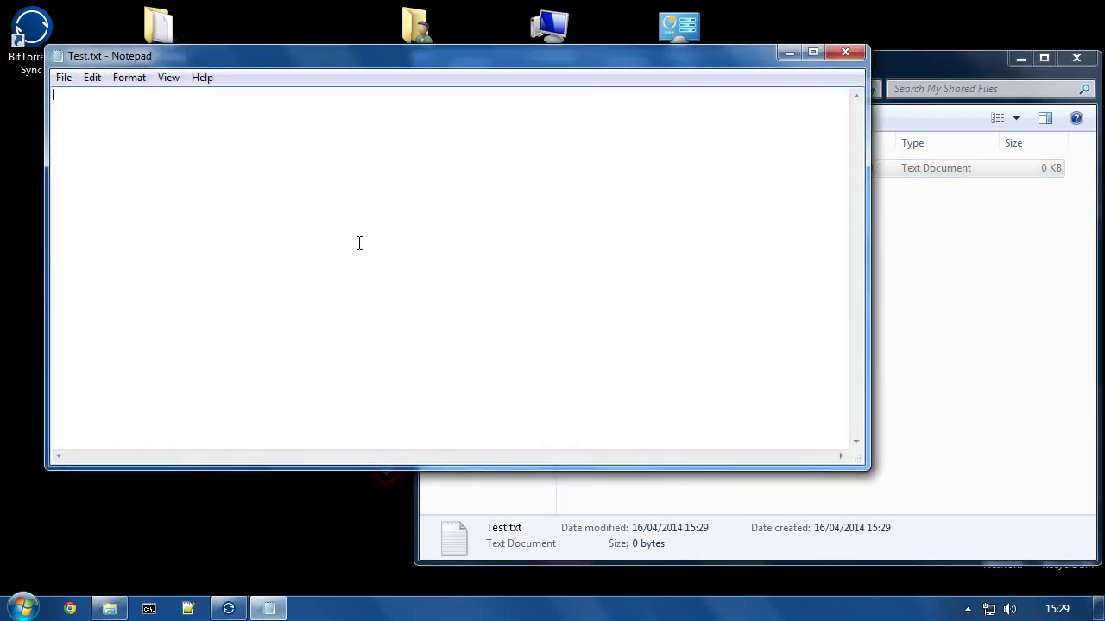
pyautogui.write('Information that is important.')
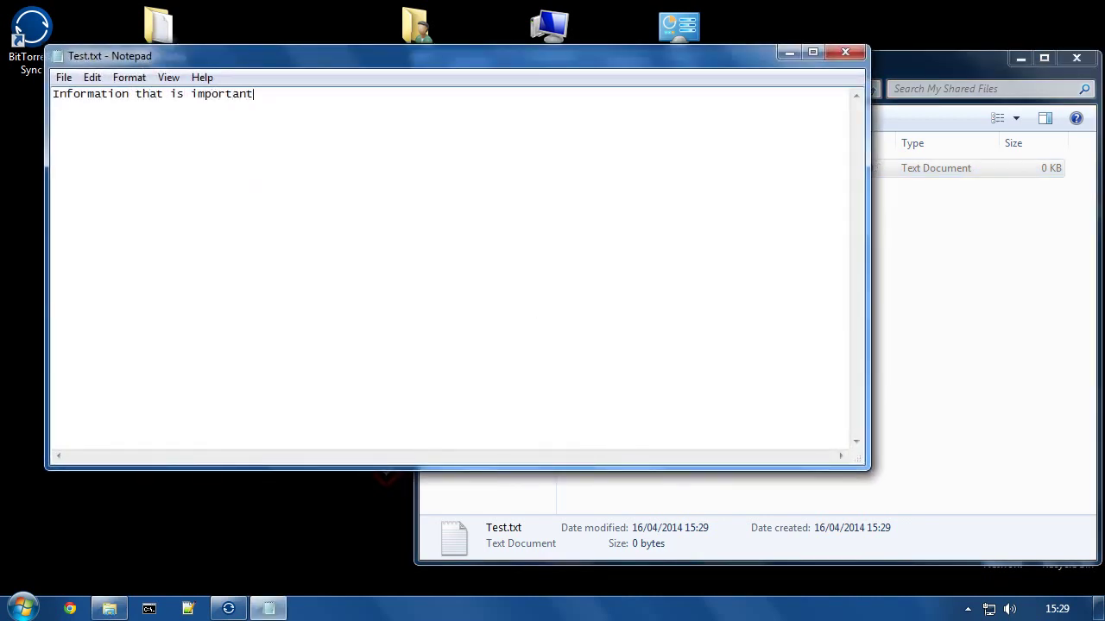
pyautogui.click(63, 77)
pyautogui.click(108, 135)
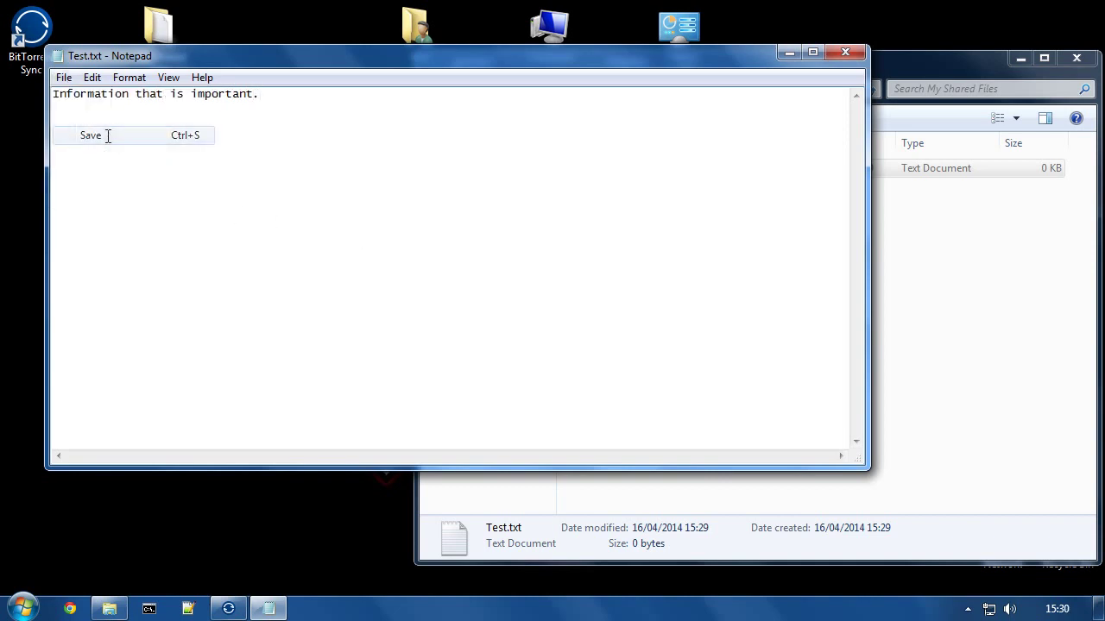
pyautogui.click(845, 50)
pyautogui.click(354, 125)
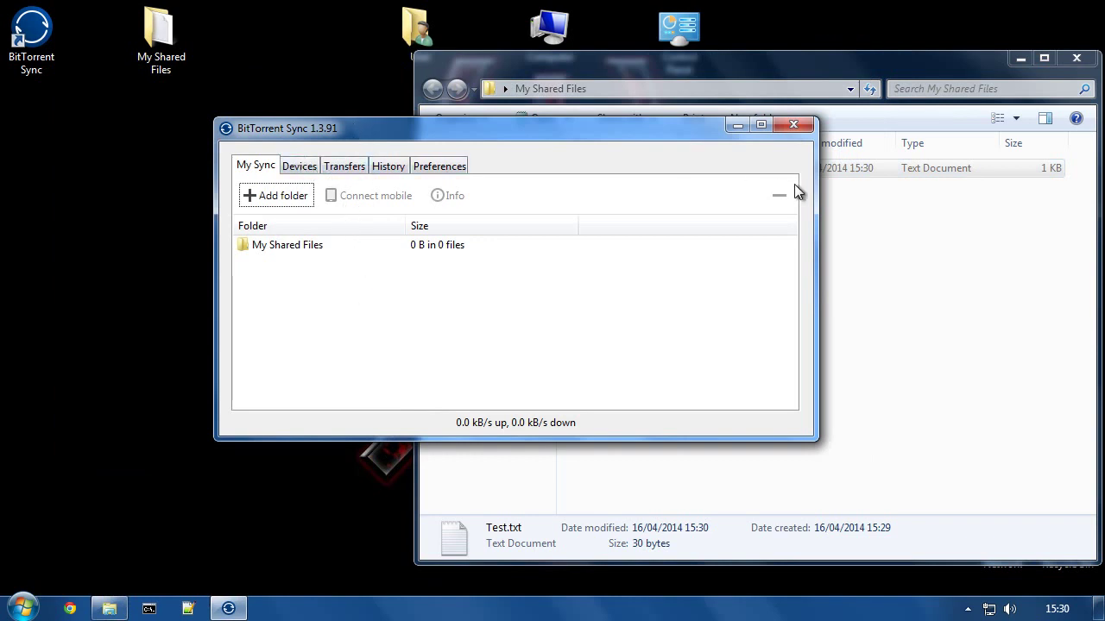
# Step: Open Folder Info for My Shared Files and select its read-only secret
pyautogui.click(896, 212)
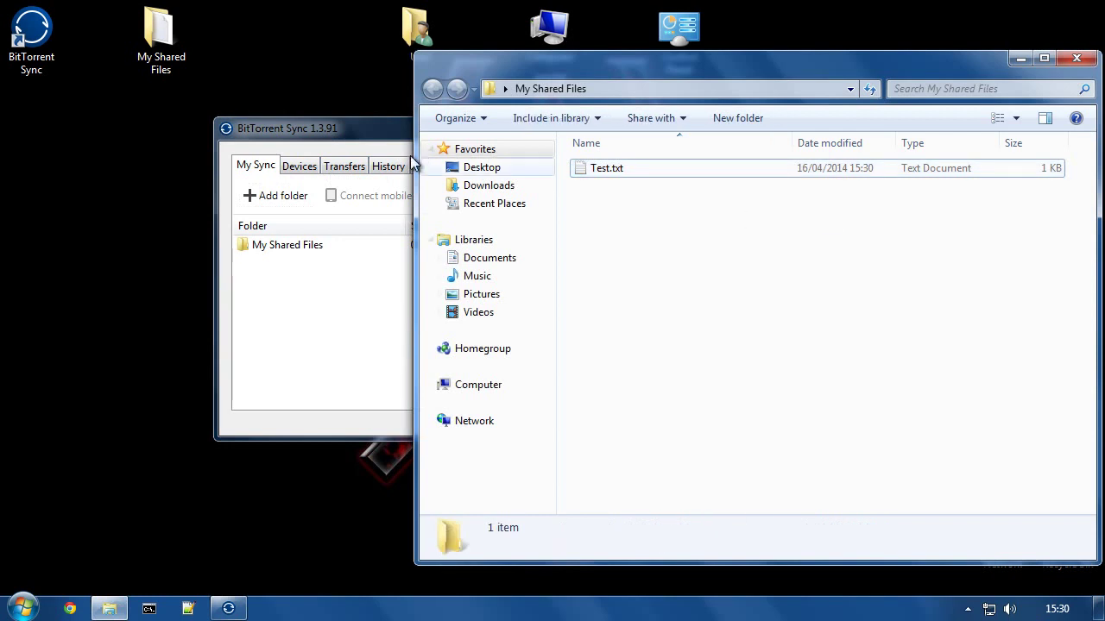
pyautogui.click(345, 128)
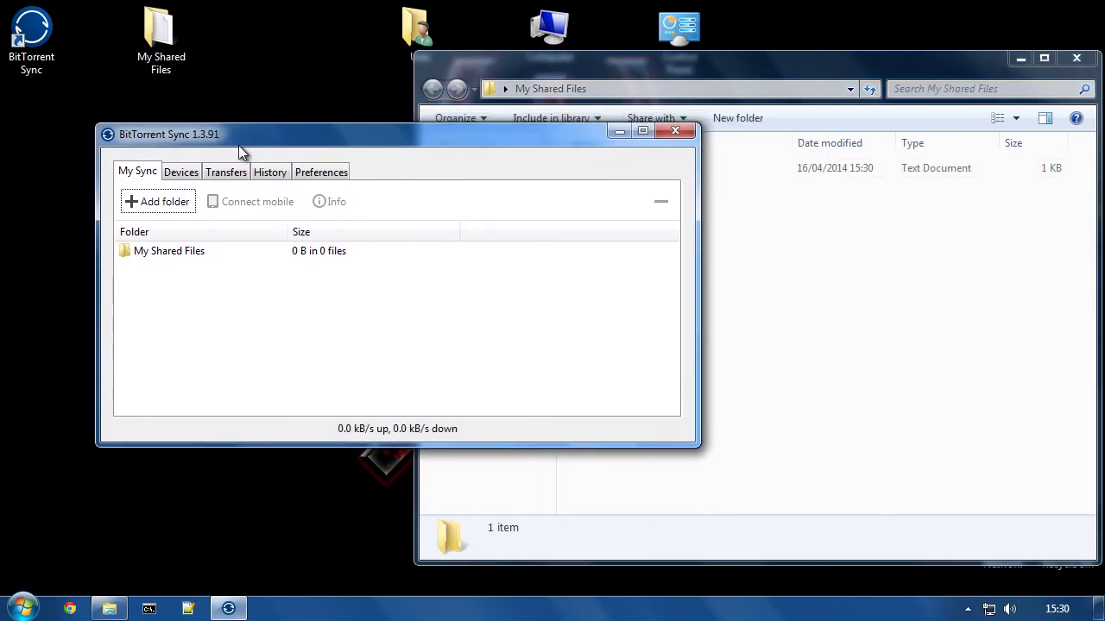
pyautogui.click(137, 250)
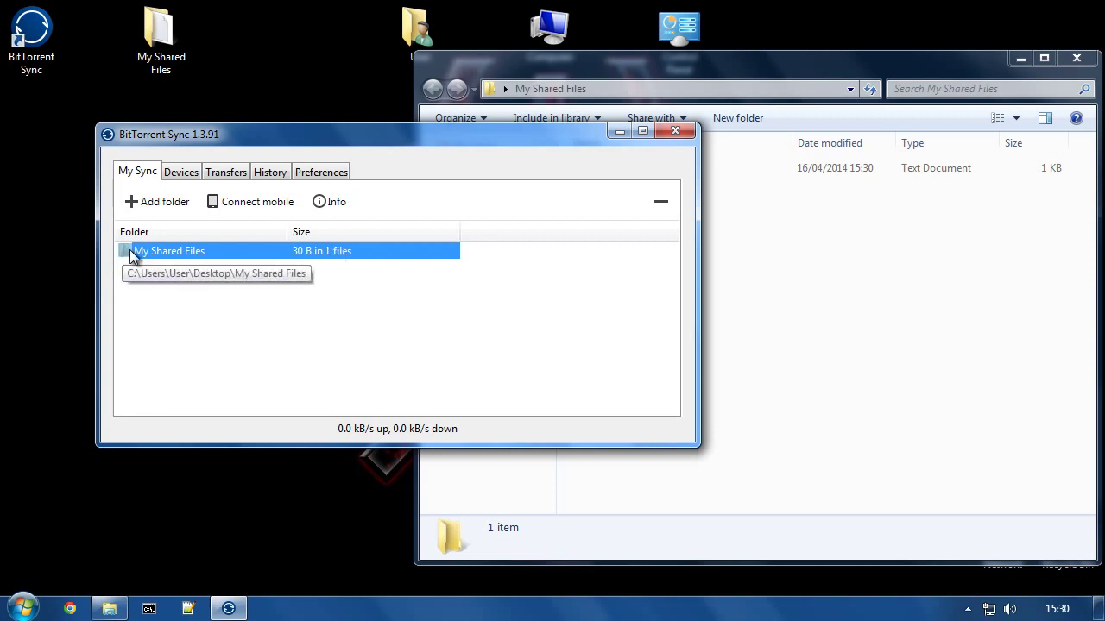
pyautogui.click(329, 202)
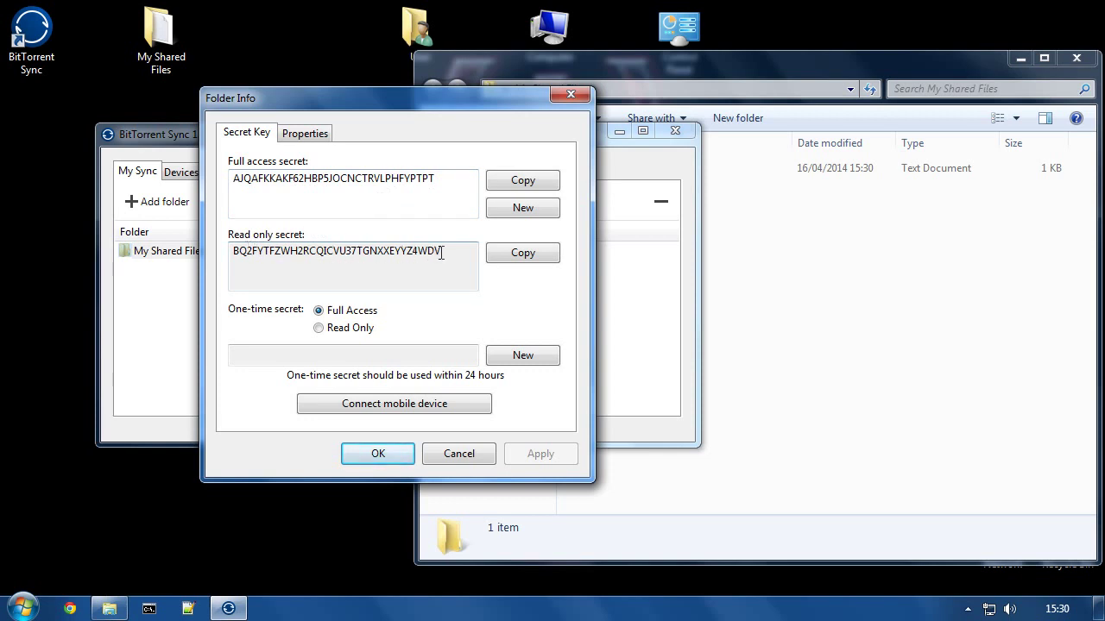
pyautogui.moveTo(443, 252); pyautogui.dragTo(206, 255)
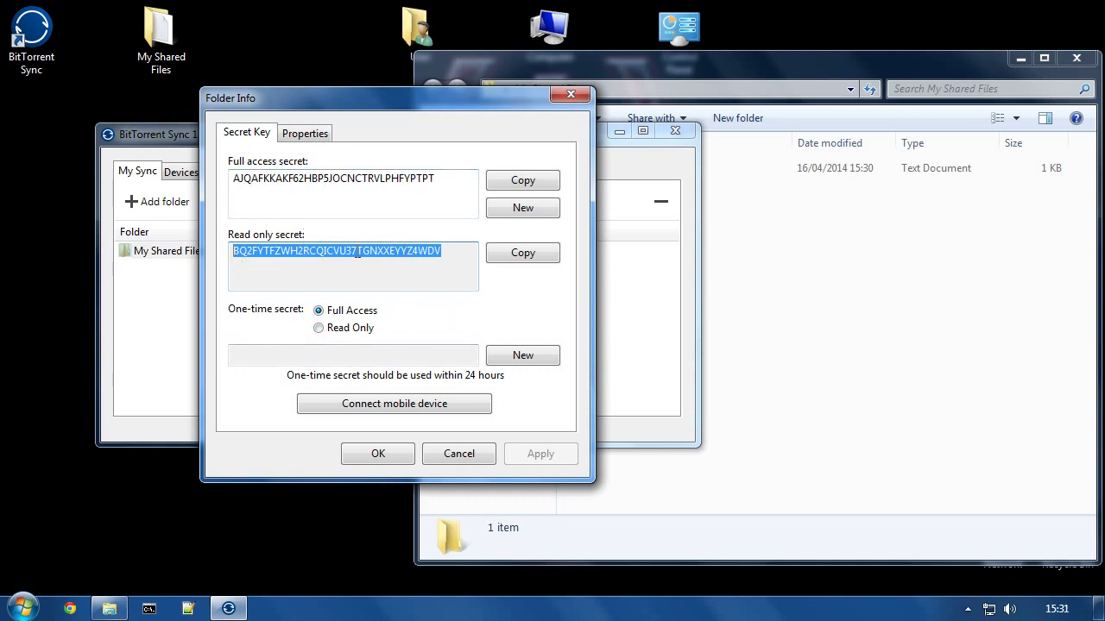
pyautogui.click(457, 249)
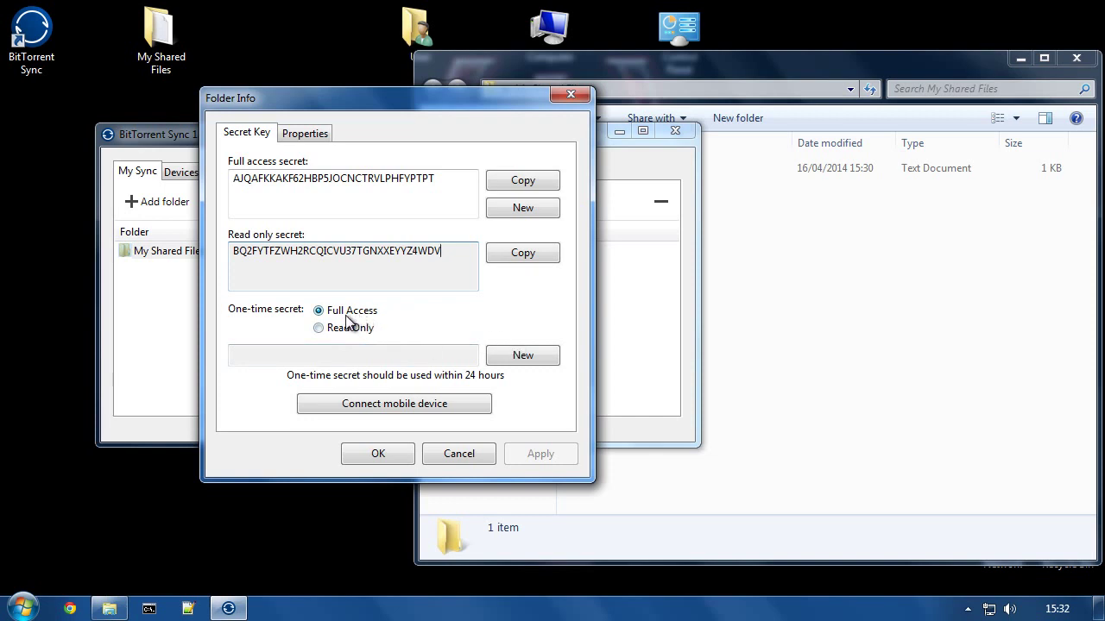
# Step: Generate and copy a new one-time secret, then close the Folder Info dialog
pyautogui.click(516, 360)
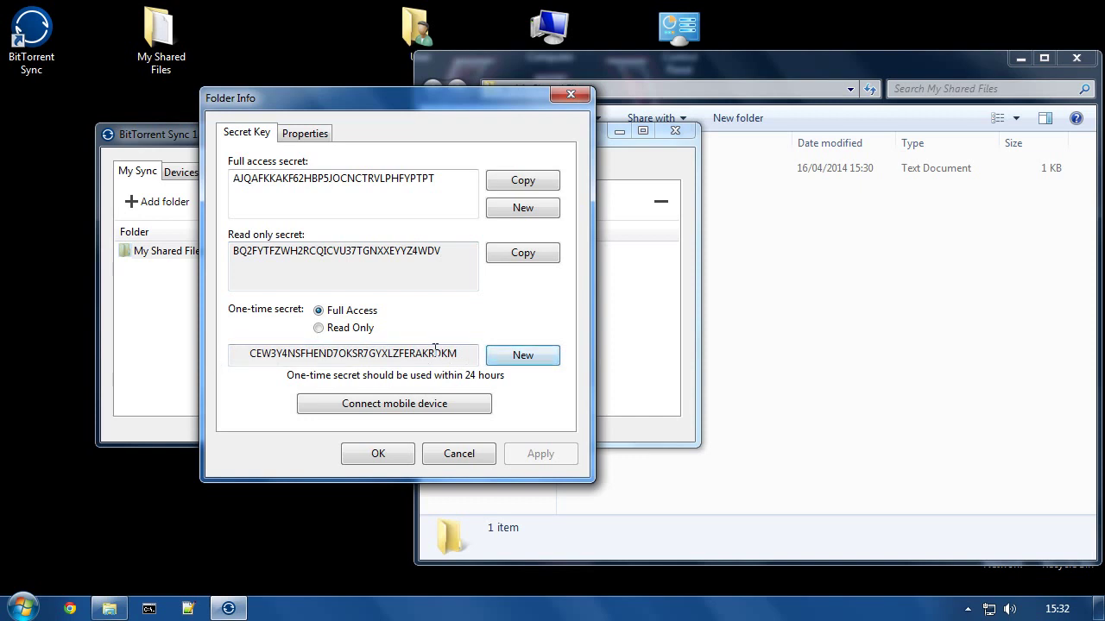
pyautogui.moveTo(246, 353); pyautogui.dragTo(475, 354)
pyautogui.rightClick(371, 354)
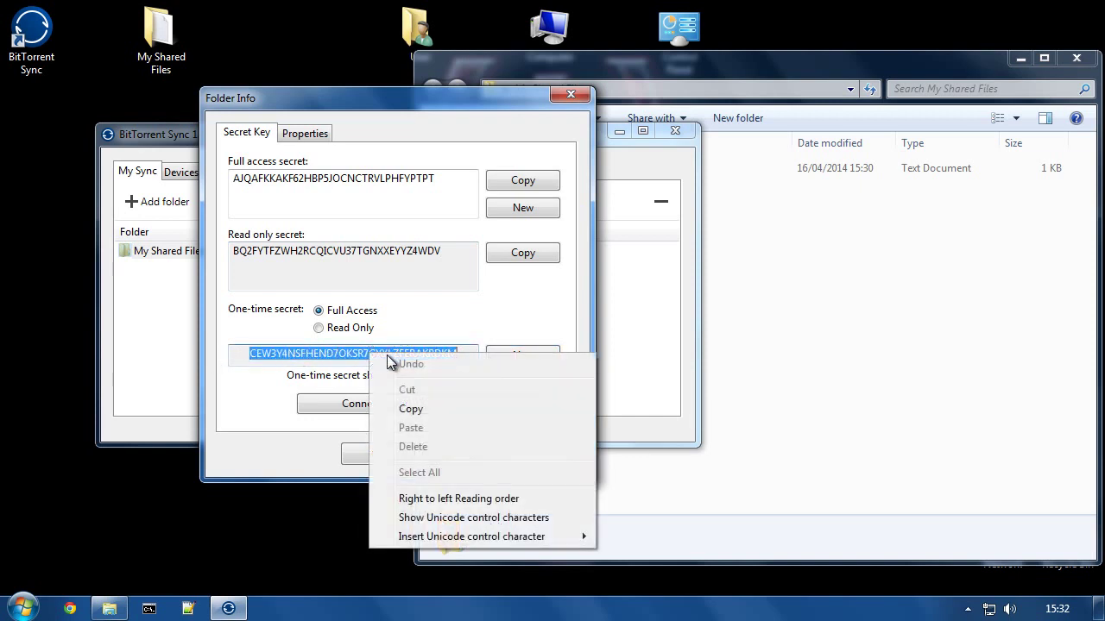
pyautogui.click(407, 407)
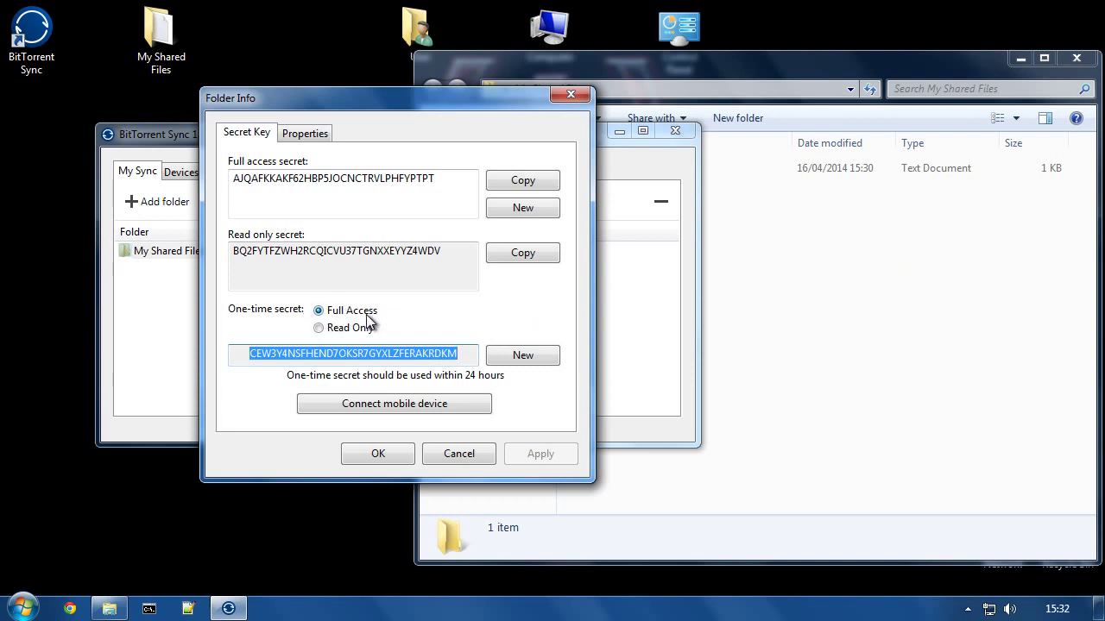
pyautogui.click(807, 293)
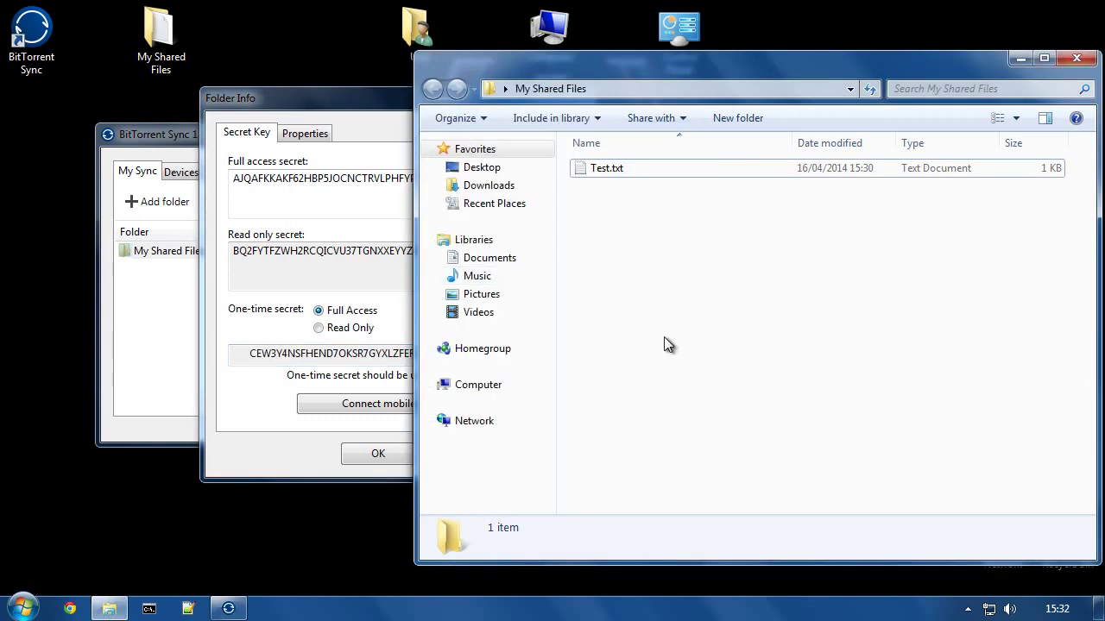
pyautogui.click(353, 246)
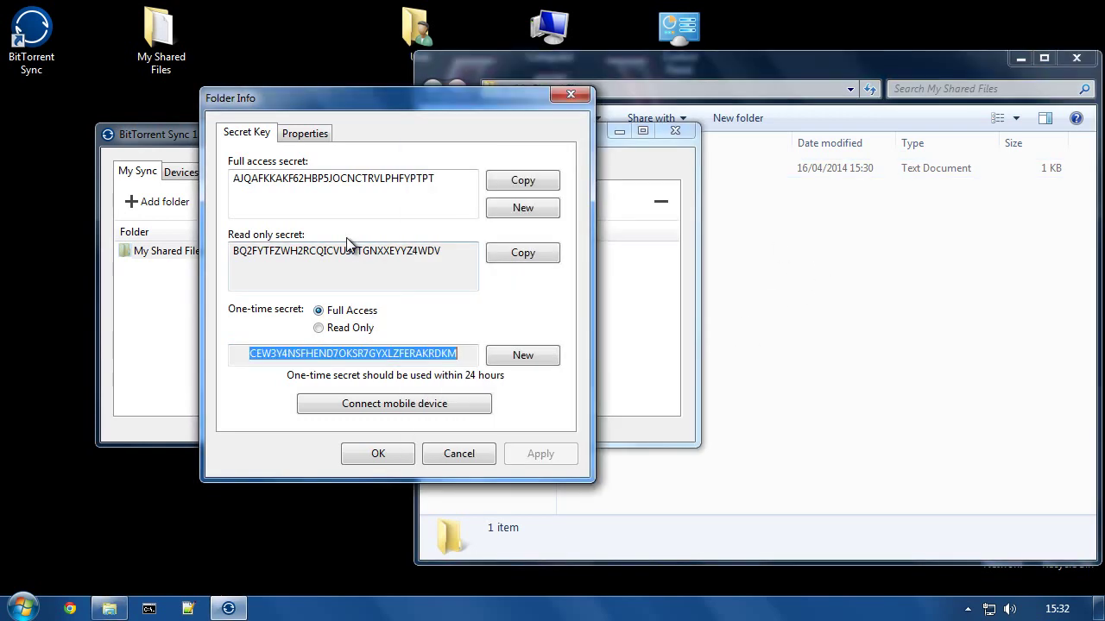
pyautogui.click(376, 455)
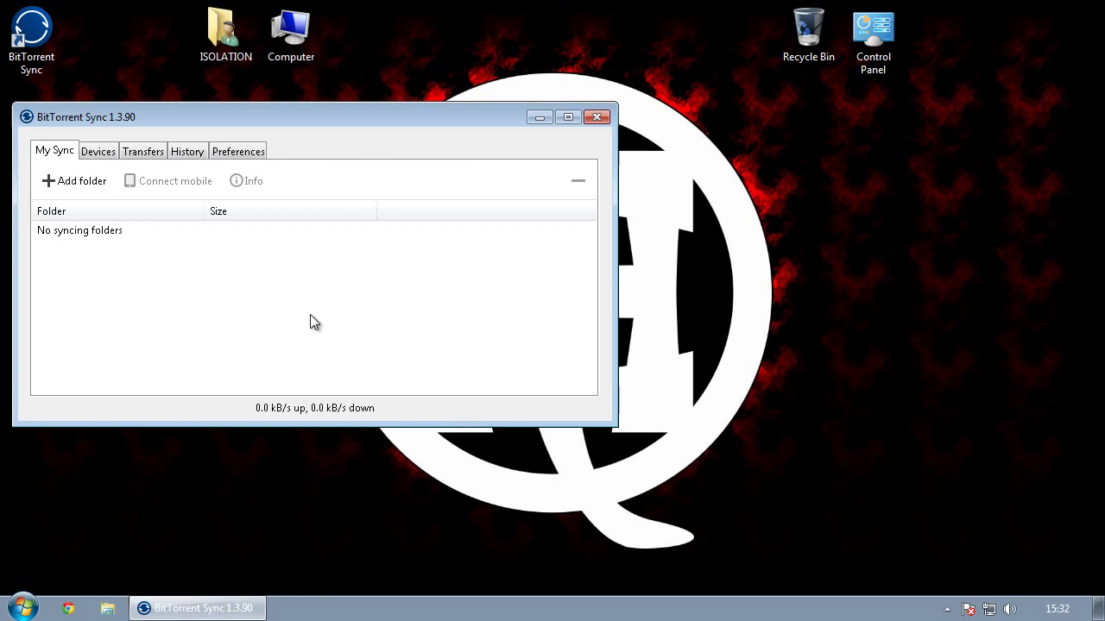
# Step: On the second PC, move the Sync window aside and create a desktop folder 'TutsTeach Files'
pyautogui.moveTo(171, 128); pyautogui.dragTo(387, 116)
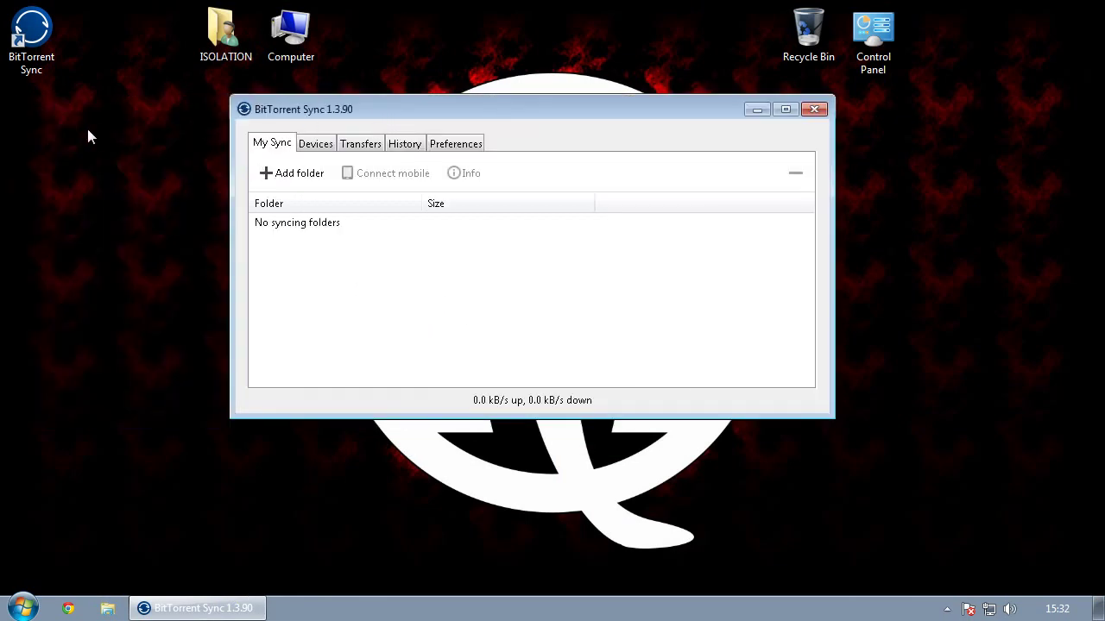
pyautogui.rightClick(55, 161)
pyautogui.moveTo(97, 302)
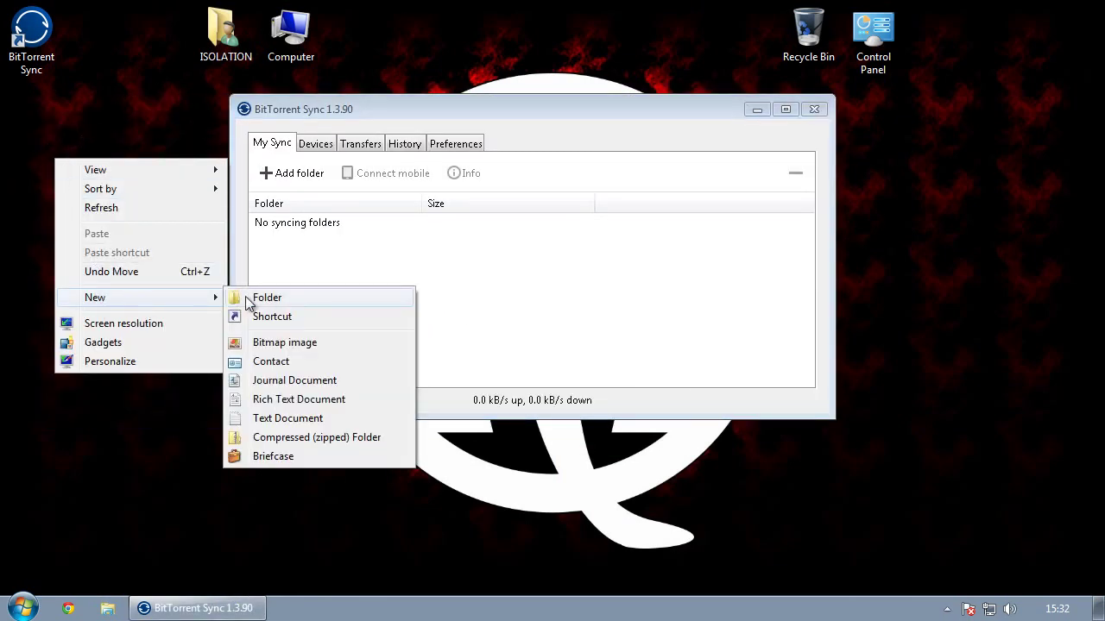
pyautogui.click(259, 298)
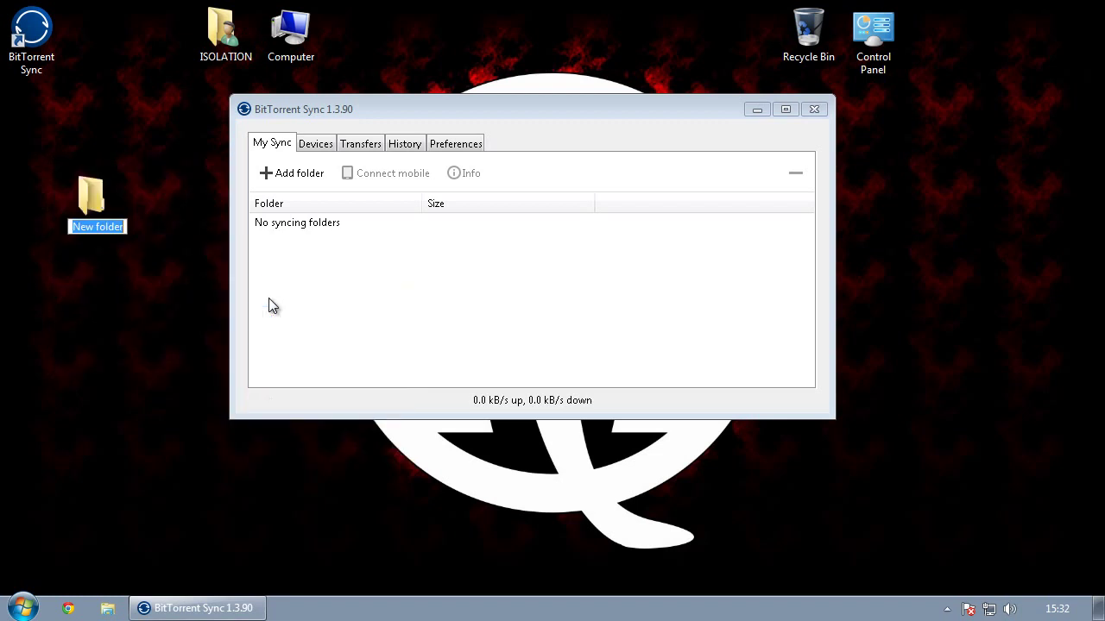
pyautogui.write('TutsTeach Files')
pyautogui.press('Return')
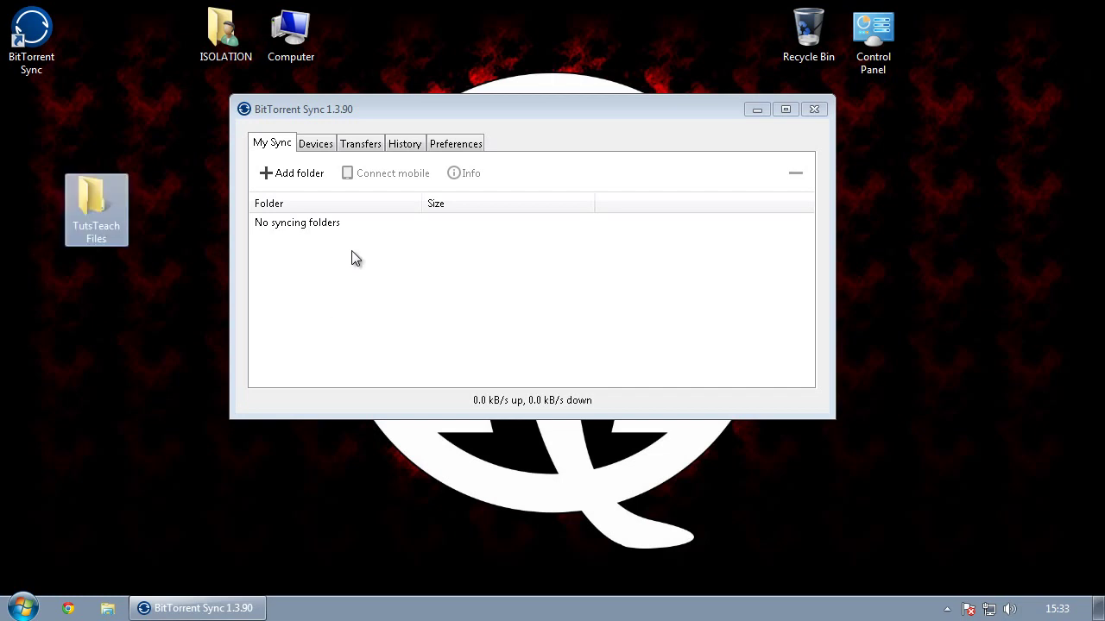
# Step: Add Desktop\TutsTeach Files as a sync folder using the pasted one-time secret
pyautogui.click(279, 178)
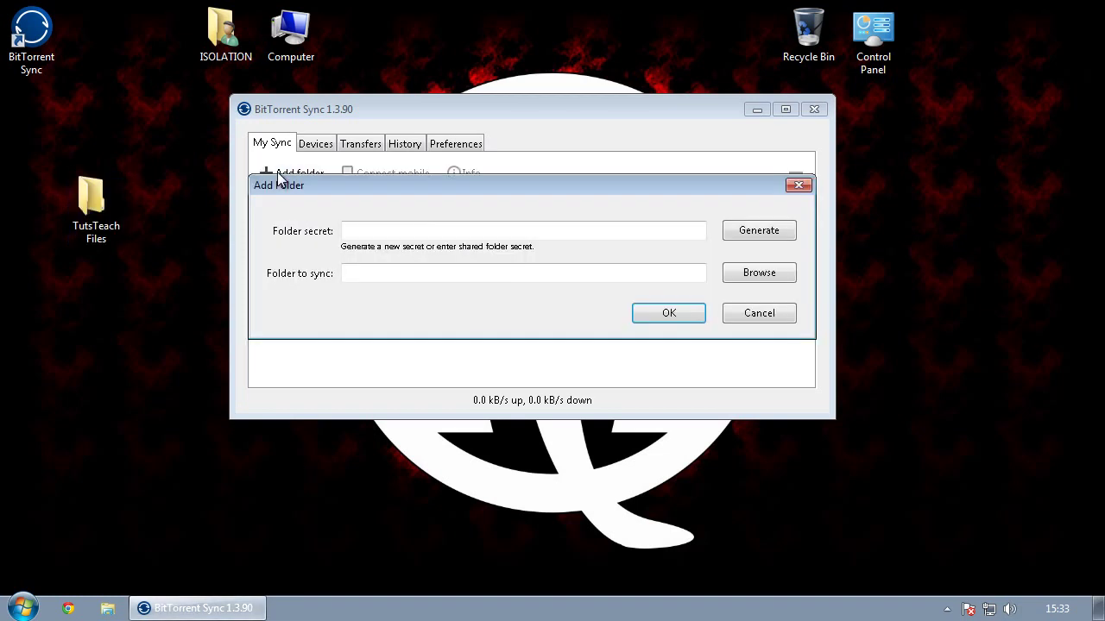
pyautogui.click(377, 230)
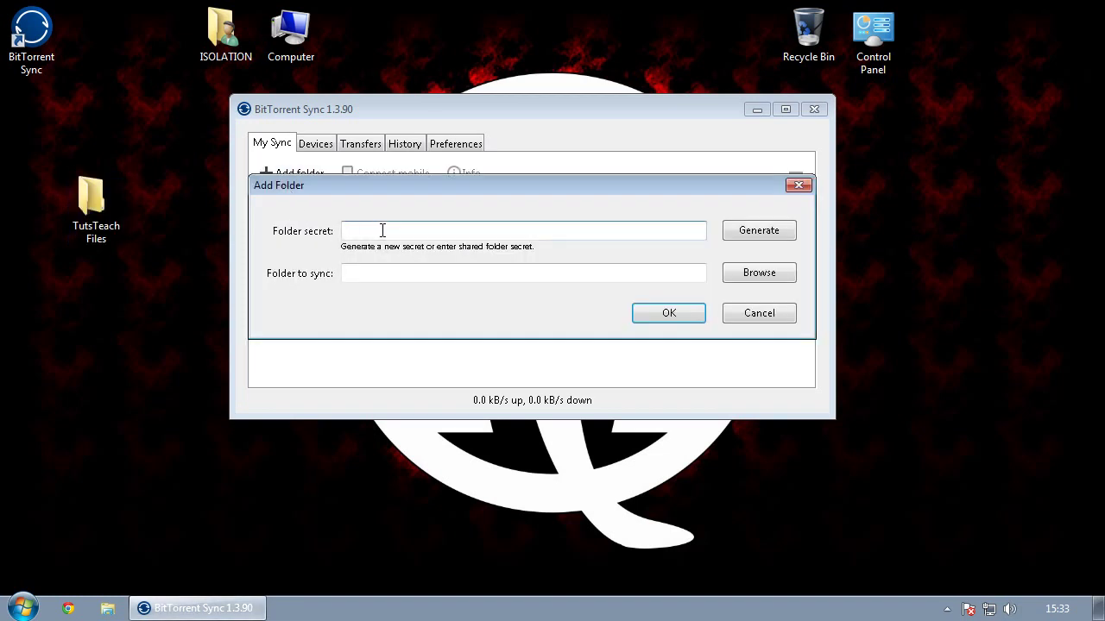
pyautogui.rightClick(378, 230)
pyautogui.click(449, 303)
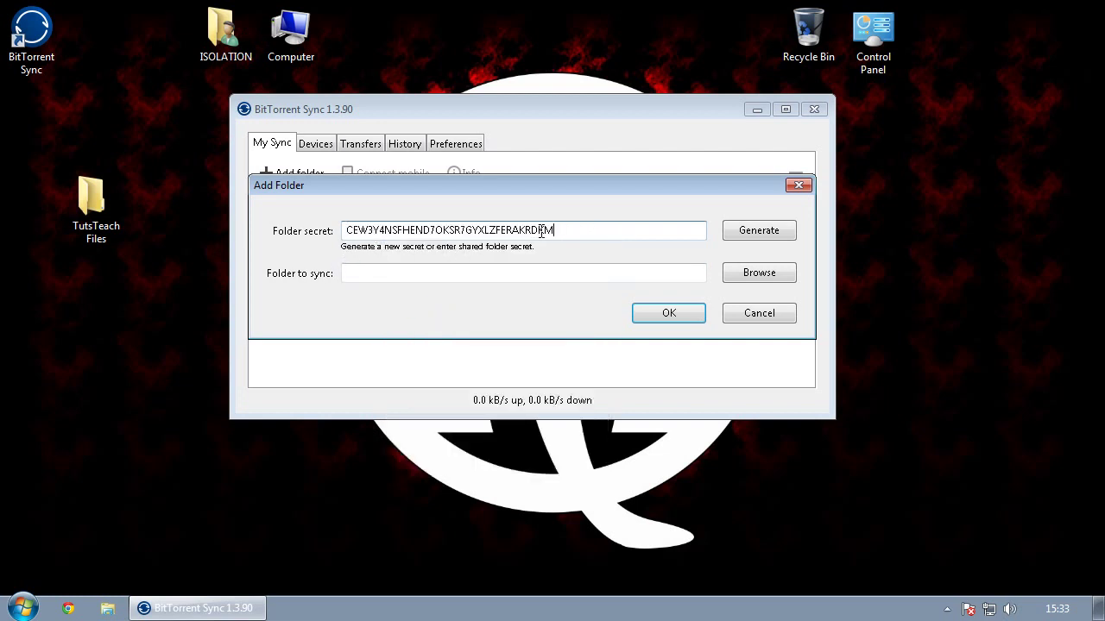
pyautogui.click(749, 281)
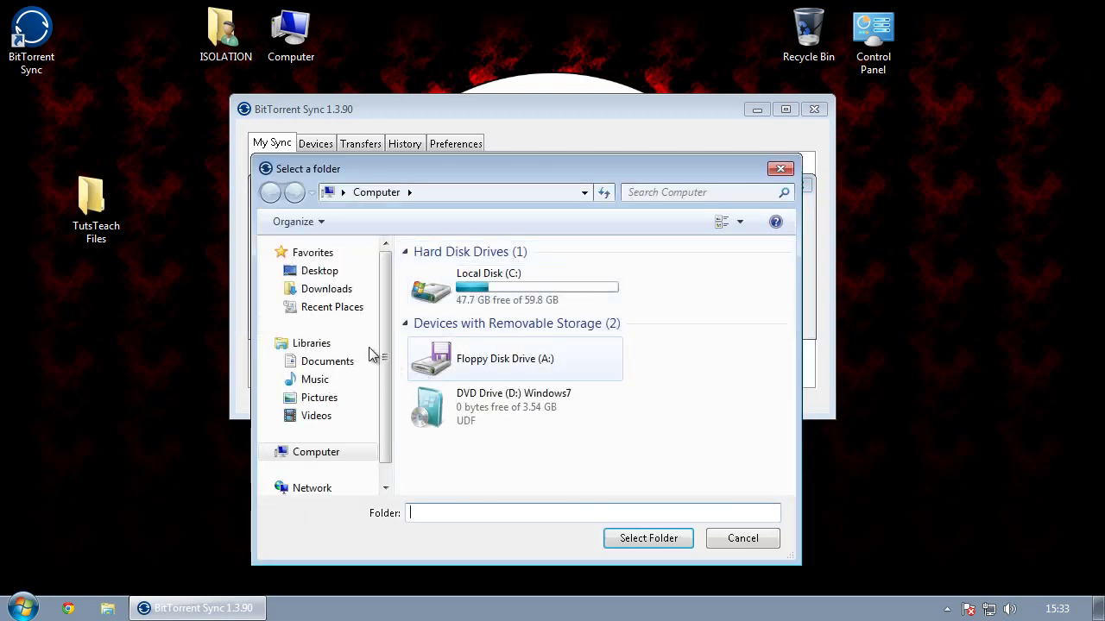
pyautogui.click(318, 272)
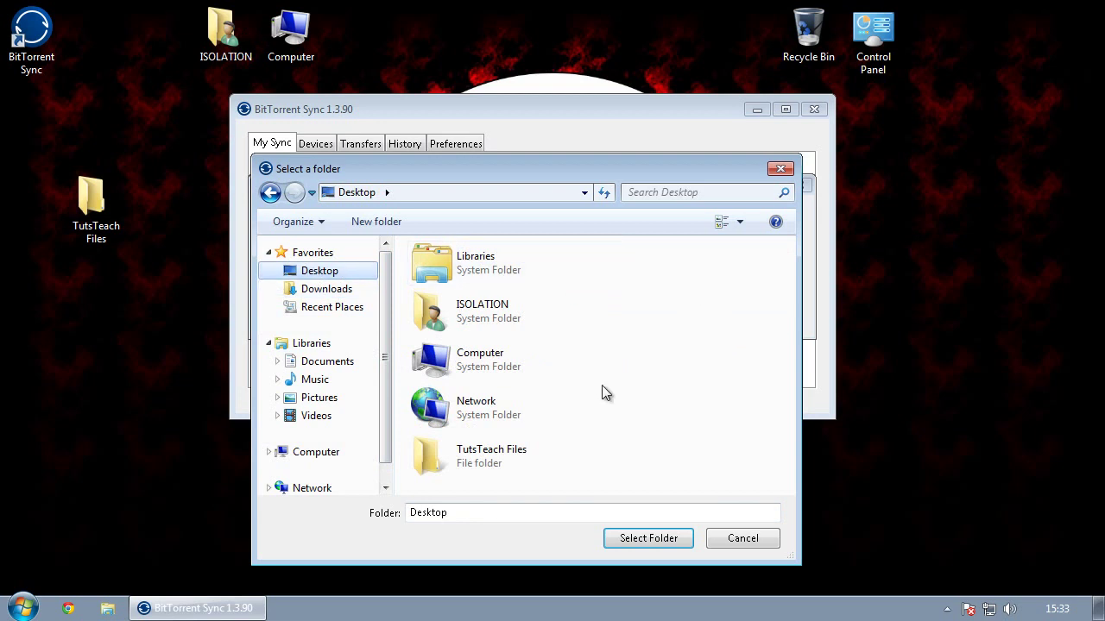
pyautogui.doubleClick(432, 465)
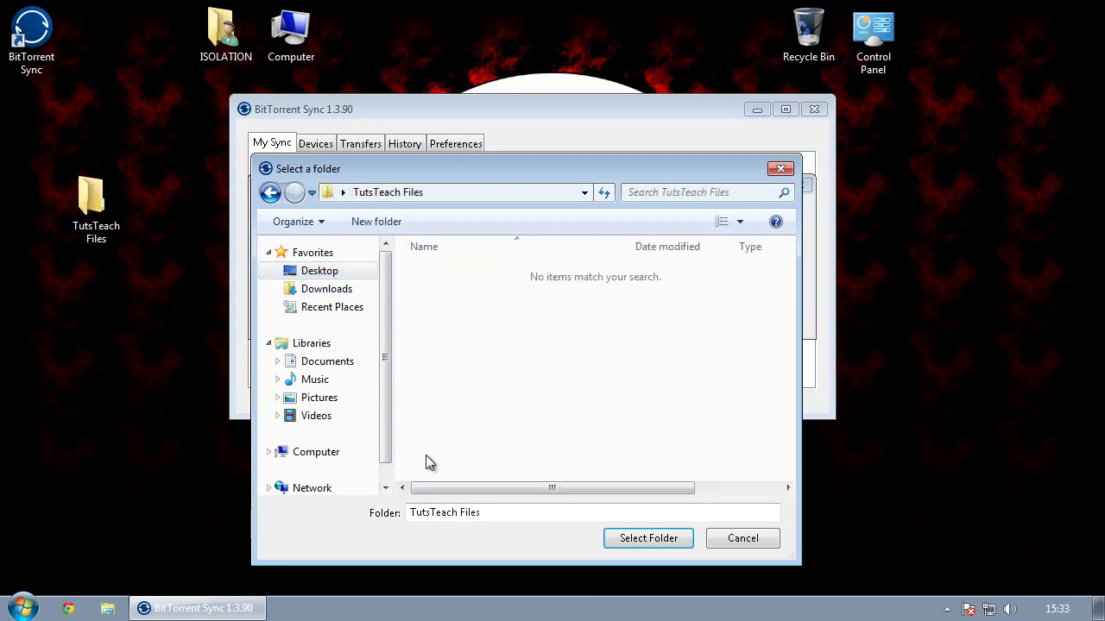
pyautogui.click(647, 538)
pyautogui.click(661, 313)
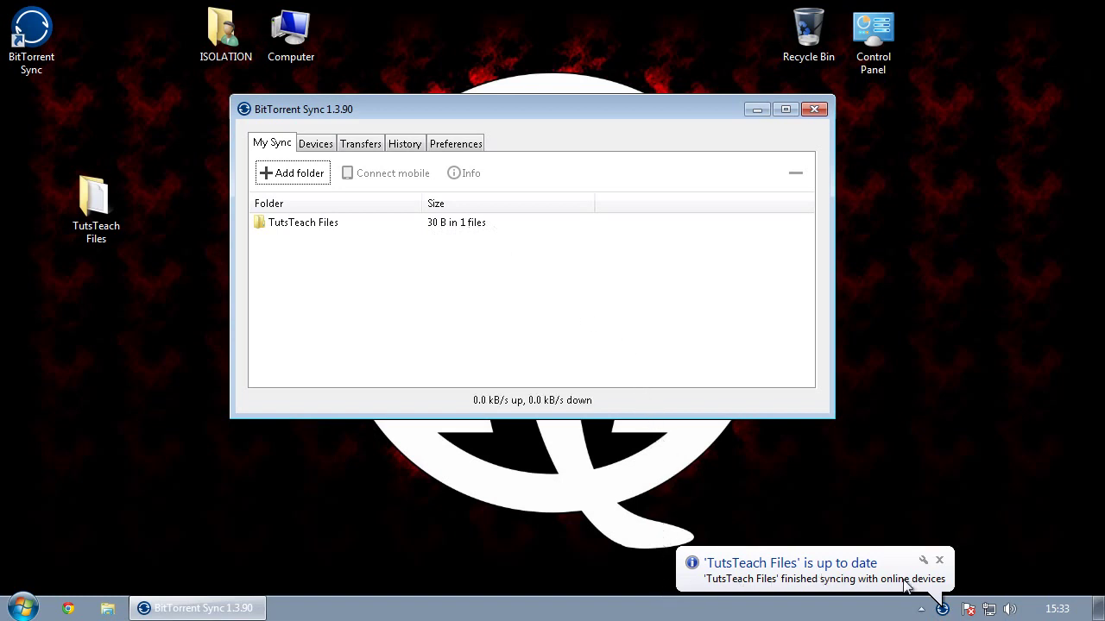
# Step: Open the TutsTeach Files folder and check the synced Test file's text
pyautogui.doubleClick(99, 203)
pyautogui.click(389, 167)
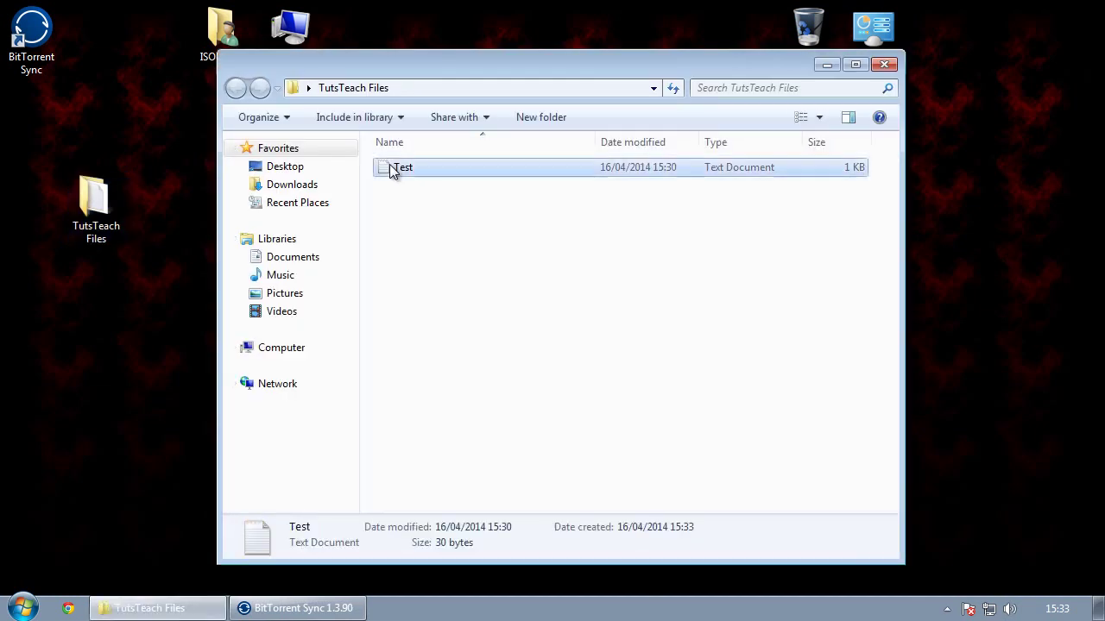
pyautogui.doubleClick(393, 167)
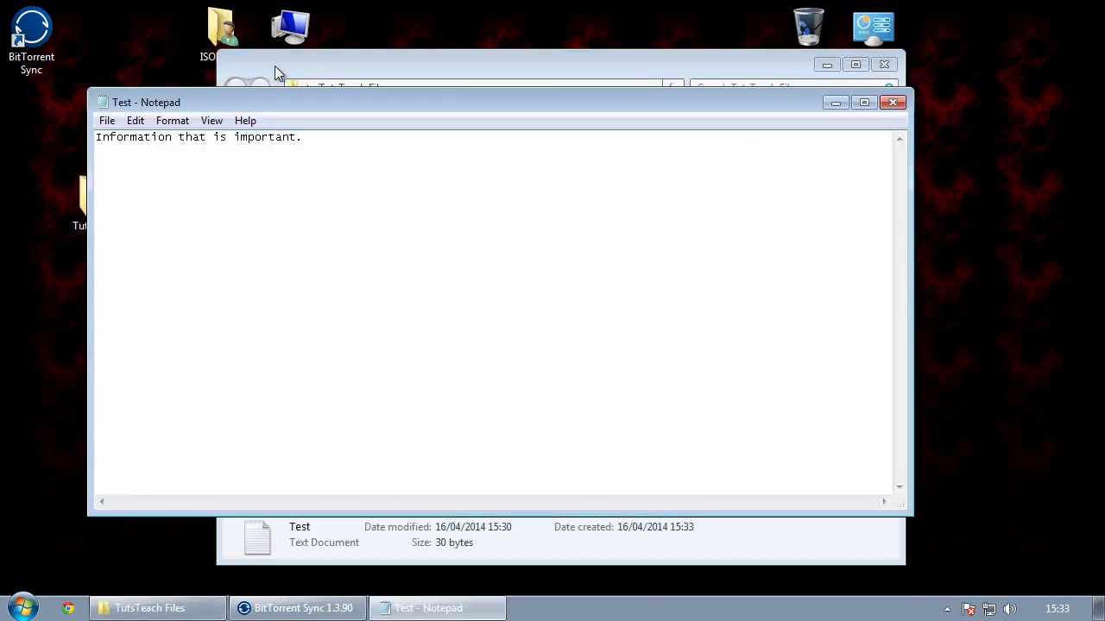
pyautogui.click(893, 104)
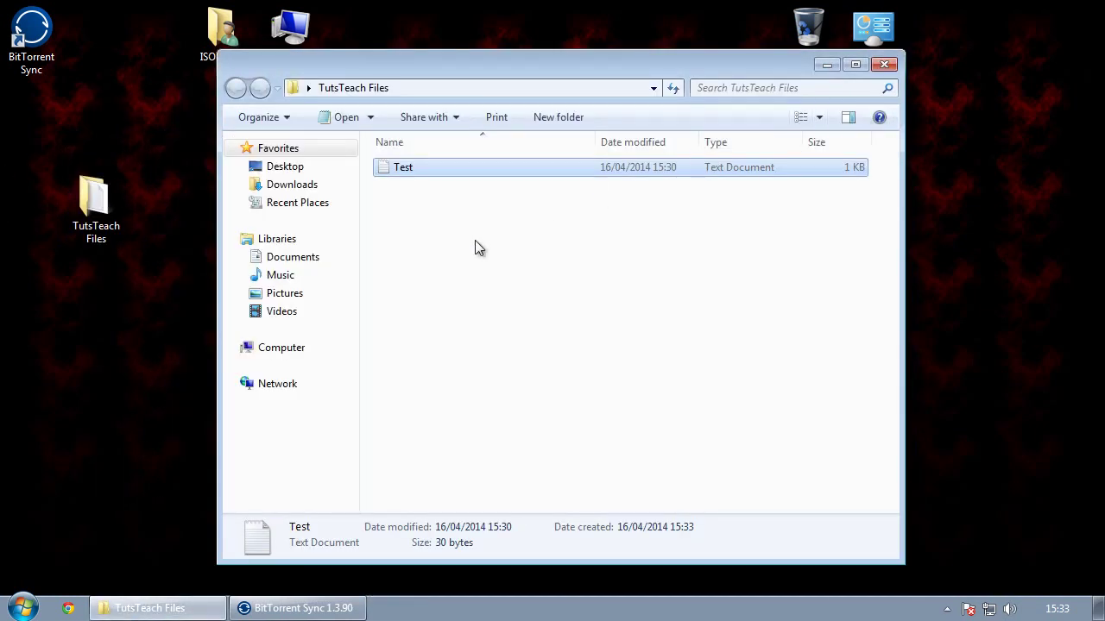
# Step: Create a new rich text document in the folder named 'Hello There'
pyautogui.rightClick(406, 220)
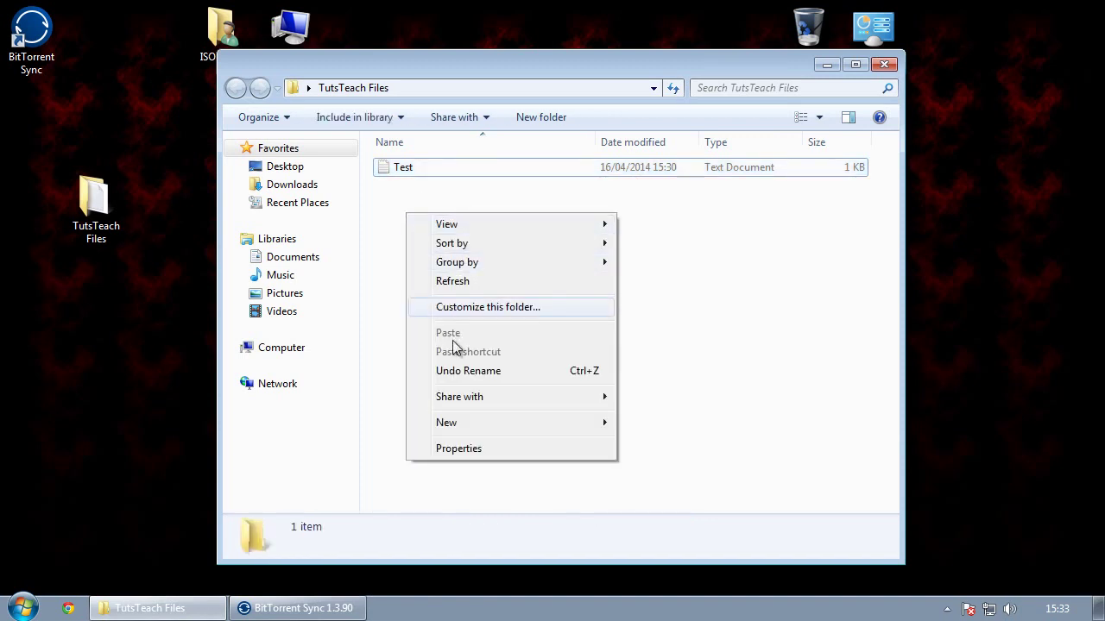
pyautogui.moveTo(464, 423)
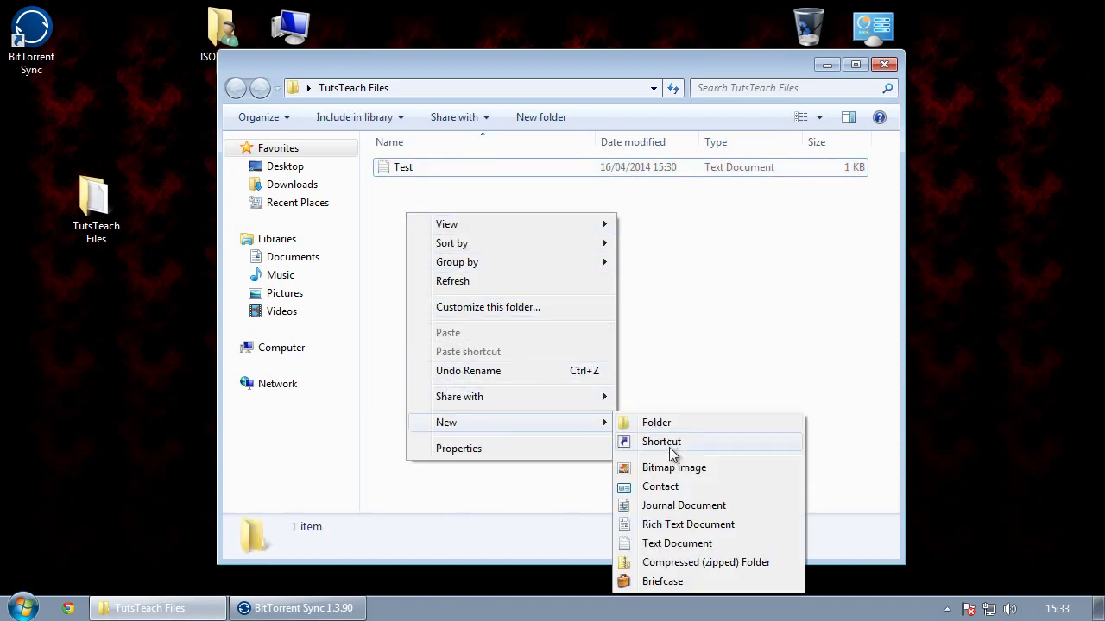
pyautogui.click(673, 524)
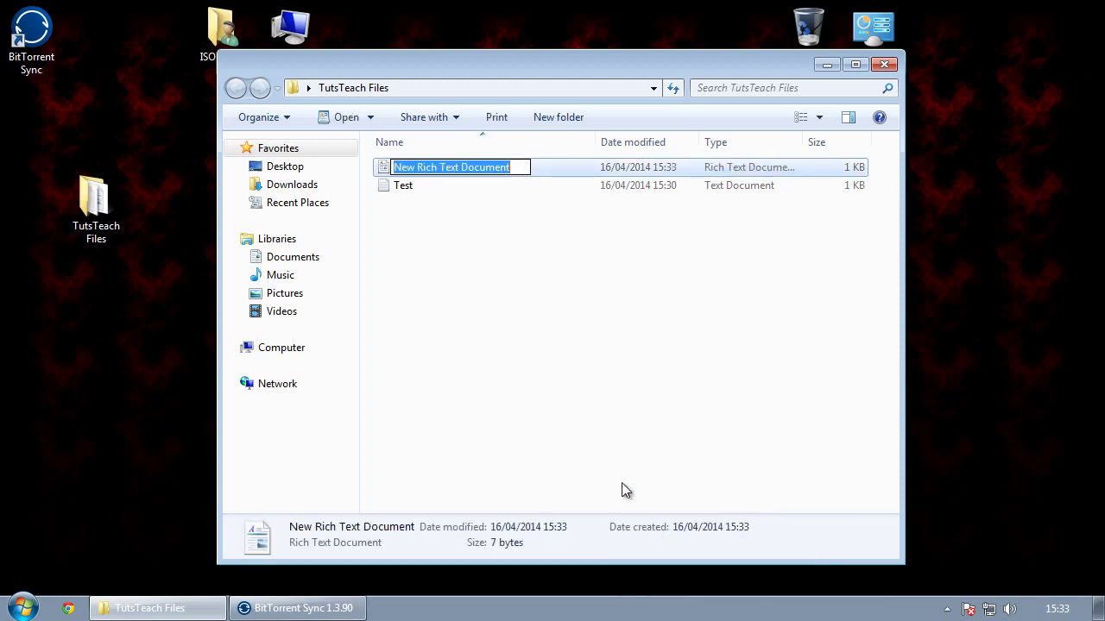
pyautogui.write('H')
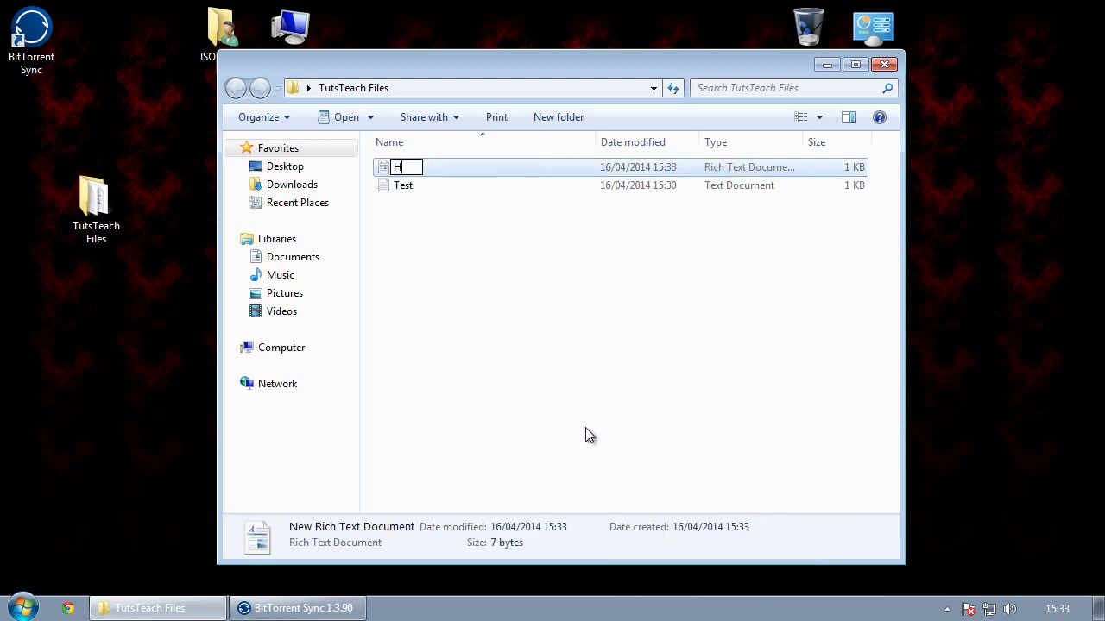
pyautogui.write('ello There')
pyautogui.press('Return')
# Step: Write 'This is a tester to see if this works.' in Hello There, save, and verify it
pyautogui.doubleClick(434, 171)
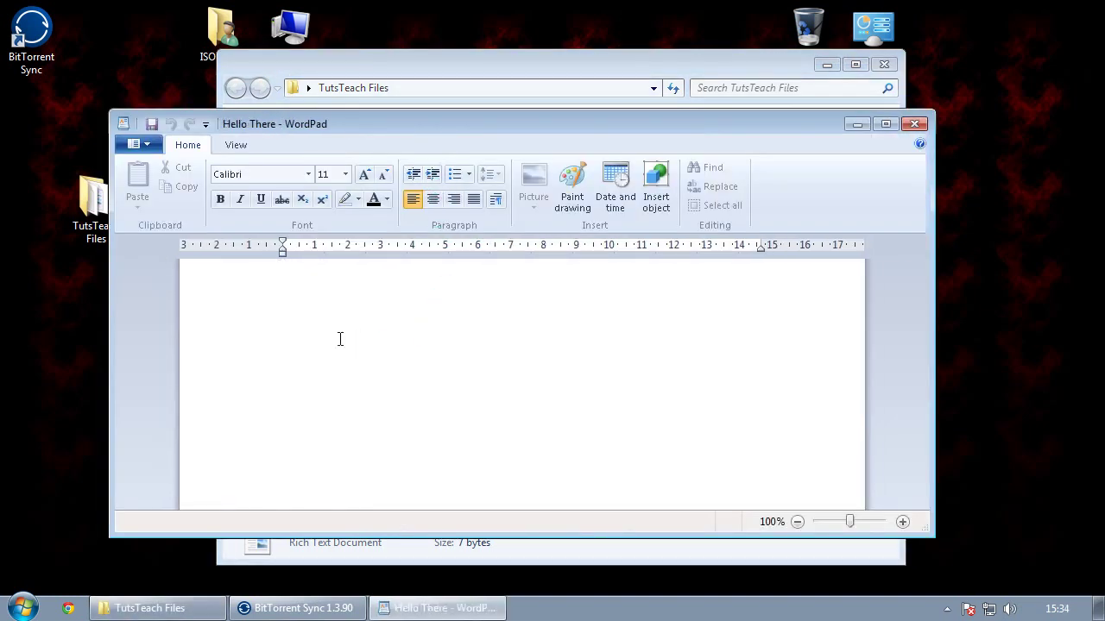
pyautogui.write('This is a tester to see if this works...')
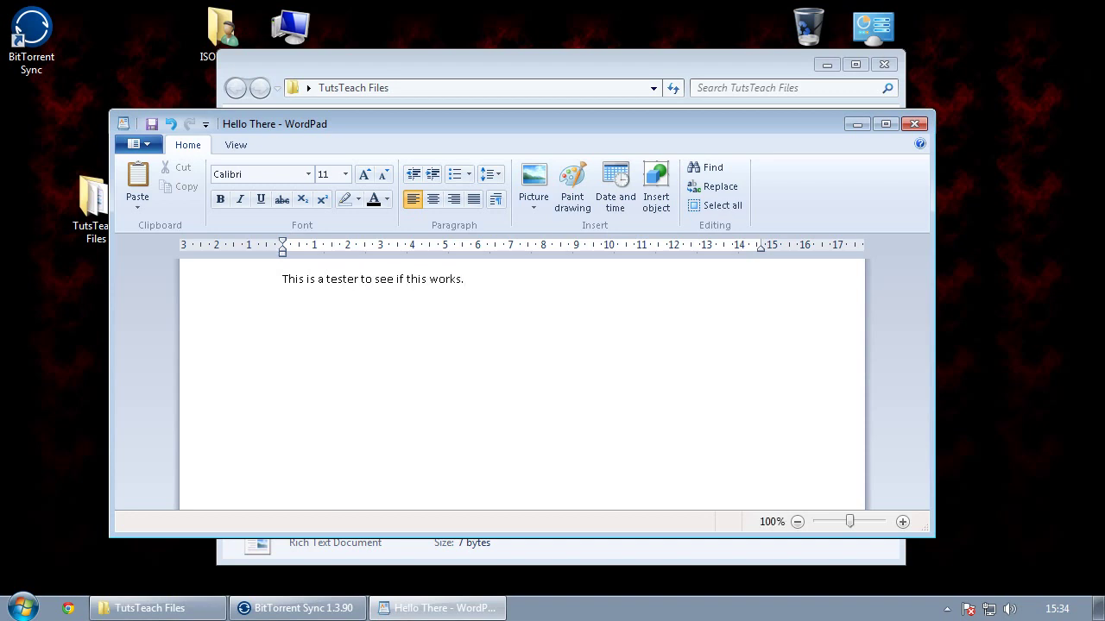
pyautogui.click(913, 123)
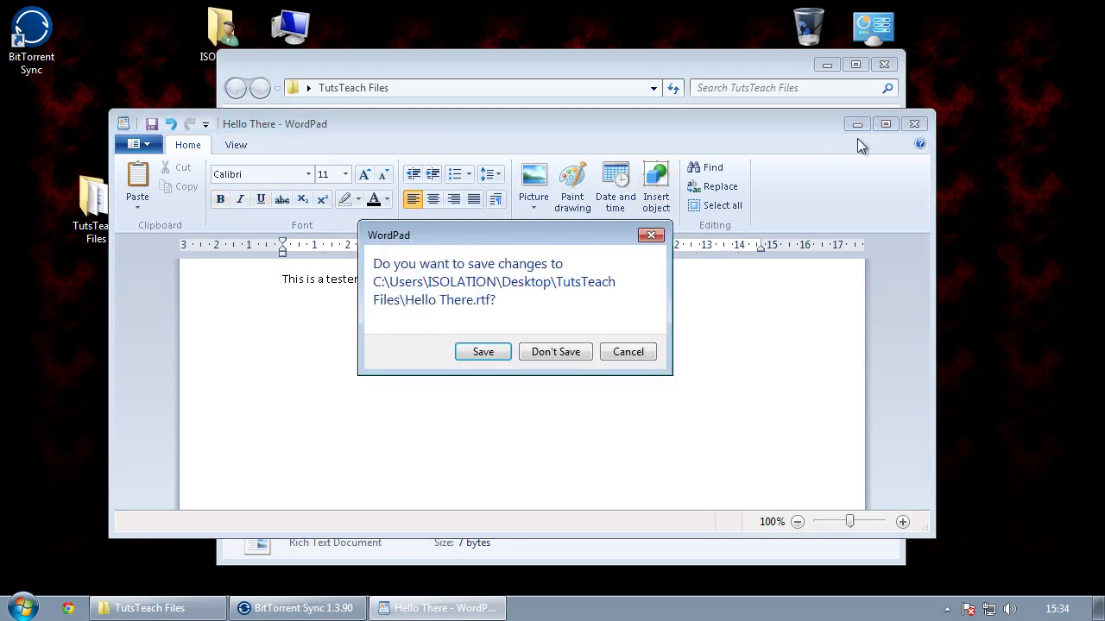
pyautogui.click(486, 353)
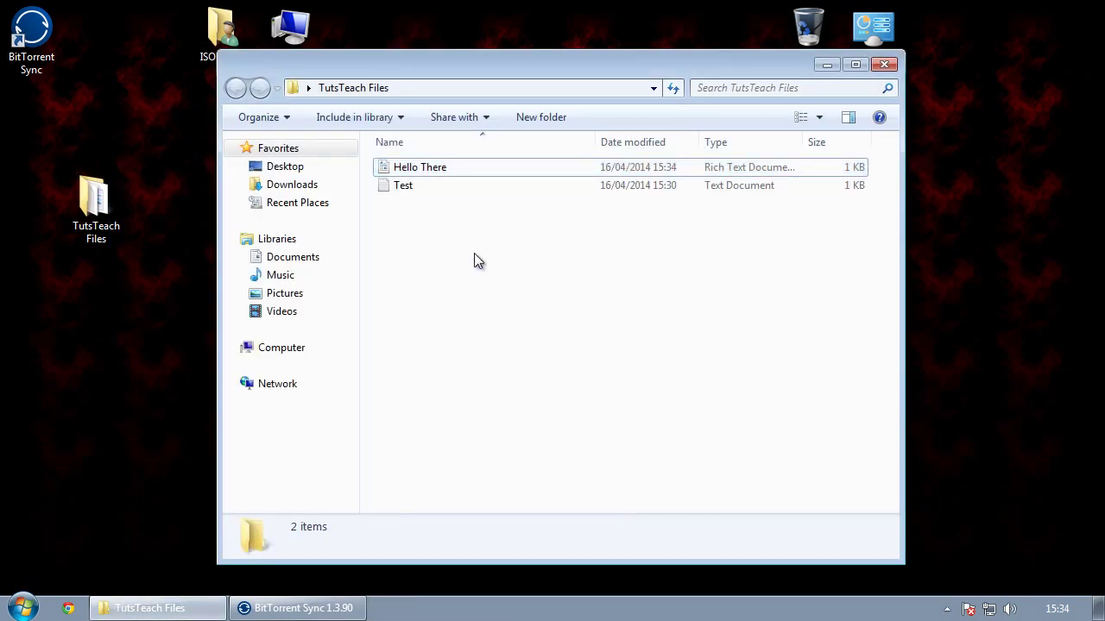
pyautogui.doubleClick(390, 168)
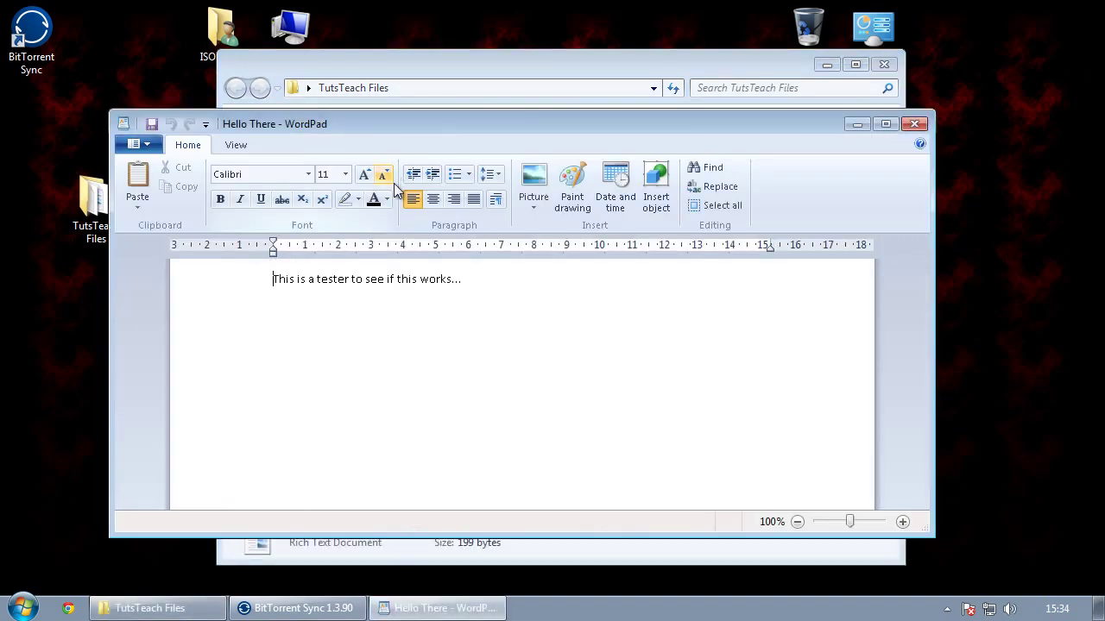
pyautogui.click(914, 124)
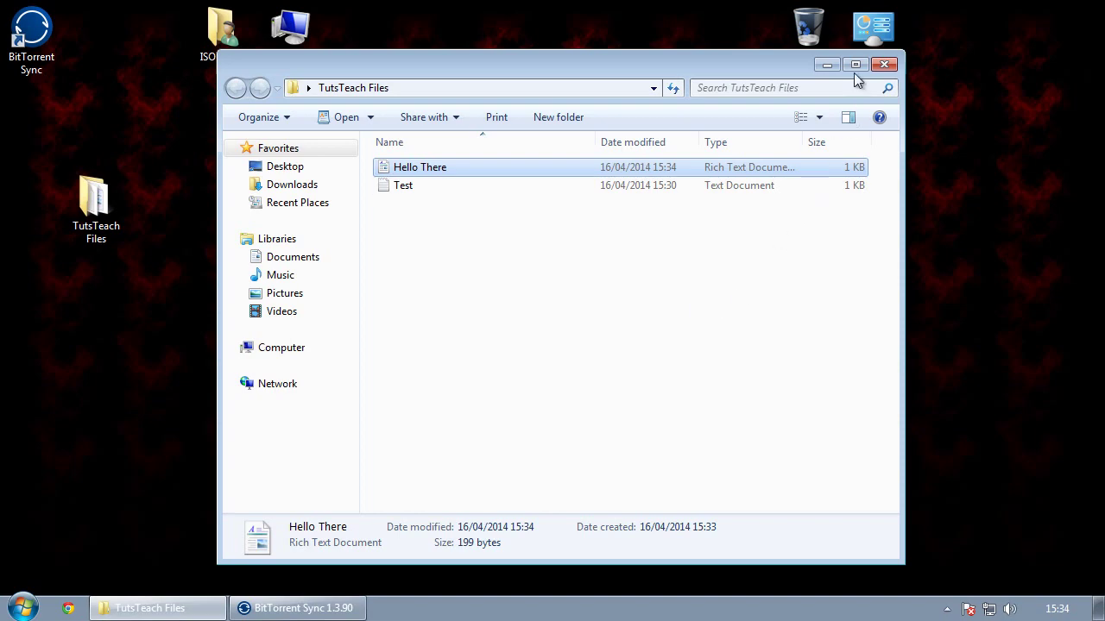
# Step: Close TutsTeach Files and confirm the synced Hello There.rtf in My Shared Files shows the sentence
pyautogui.click(878, 67)
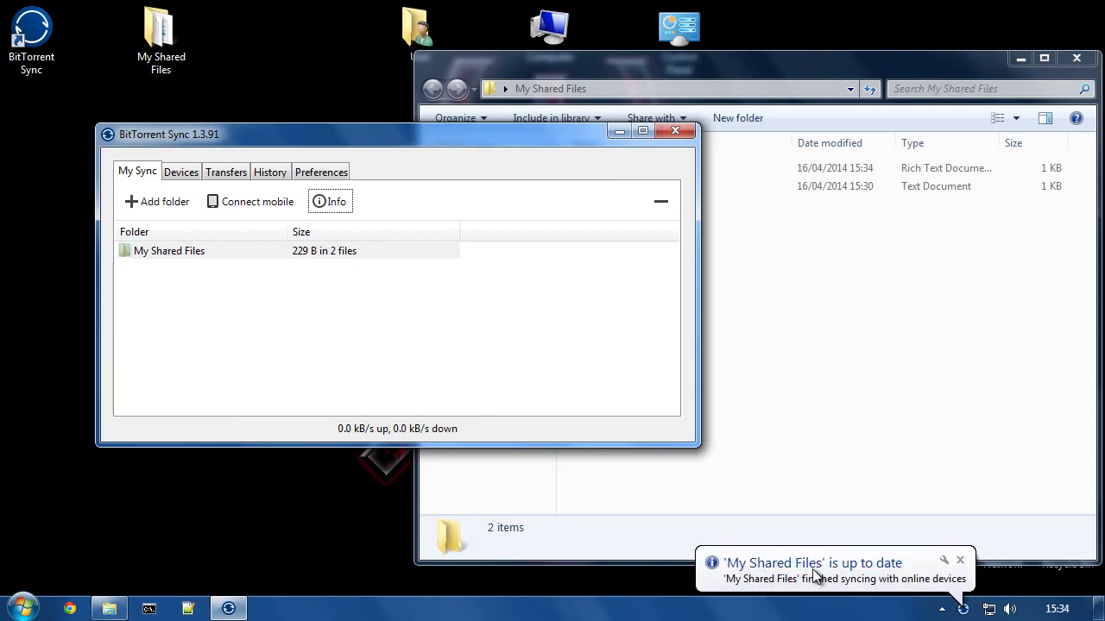
pyautogui.click(831, 353)
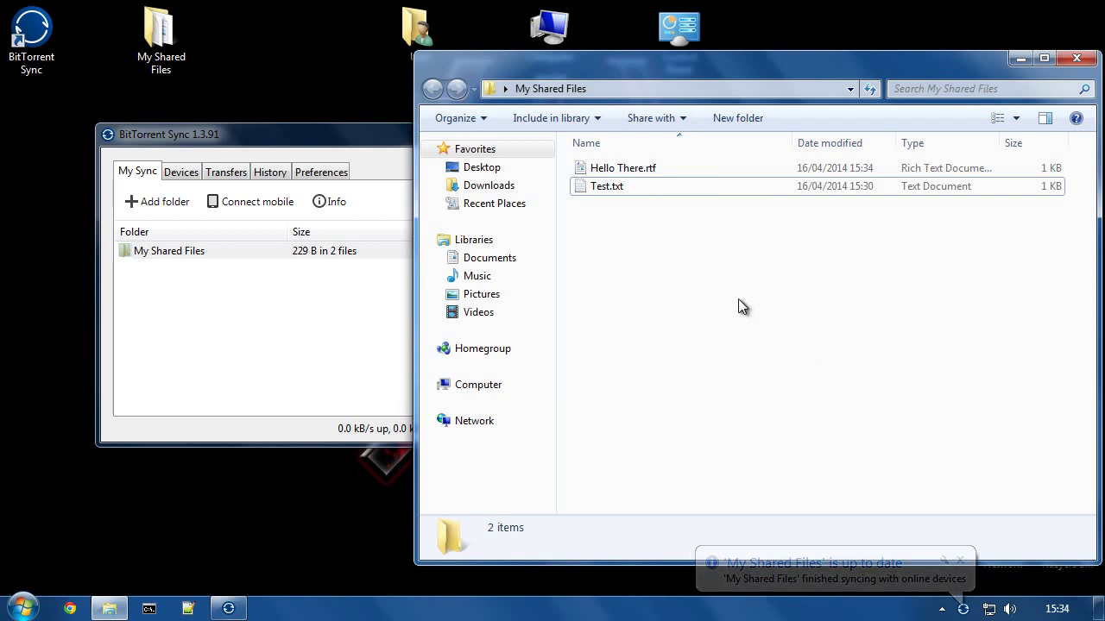
pyautogui.doubleClick(632, 169)
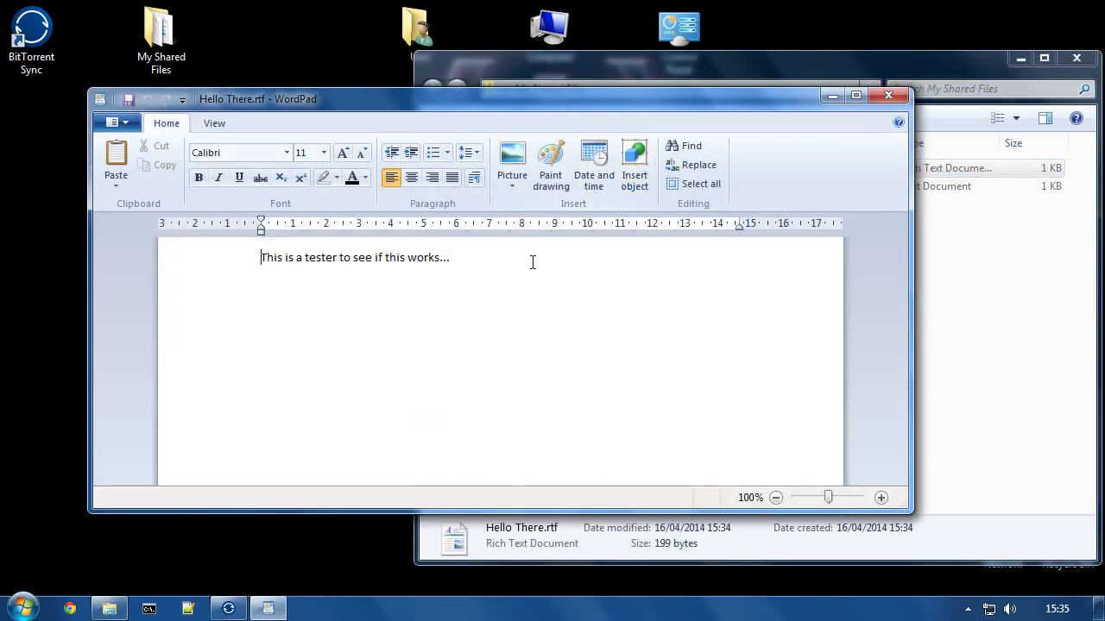
pyautogui.click(889, 96)
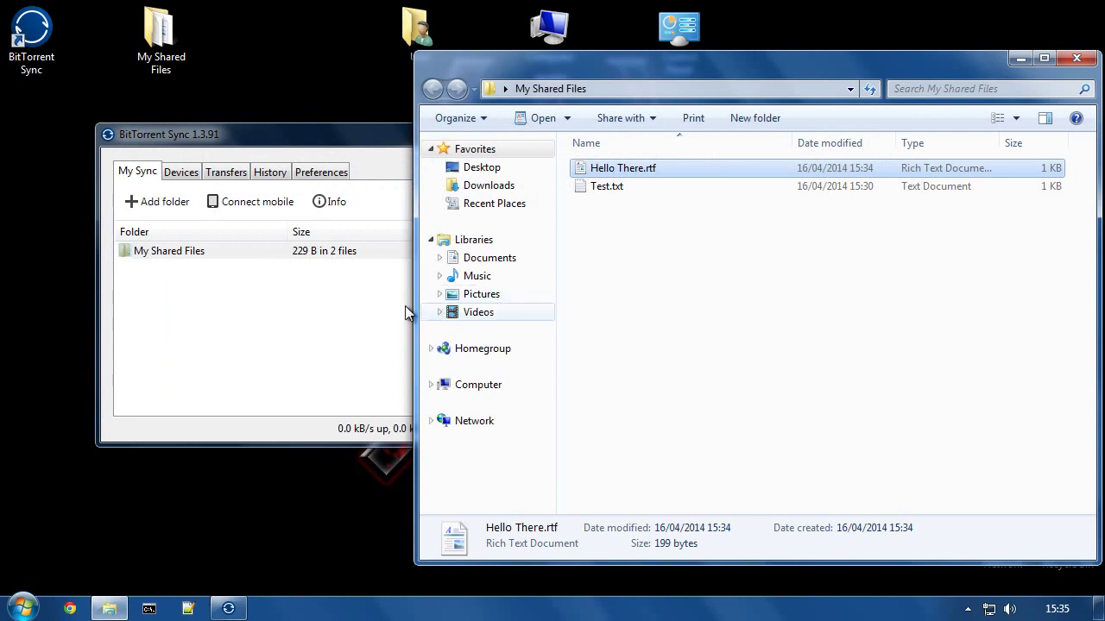
pyautogui.click(352, 138)
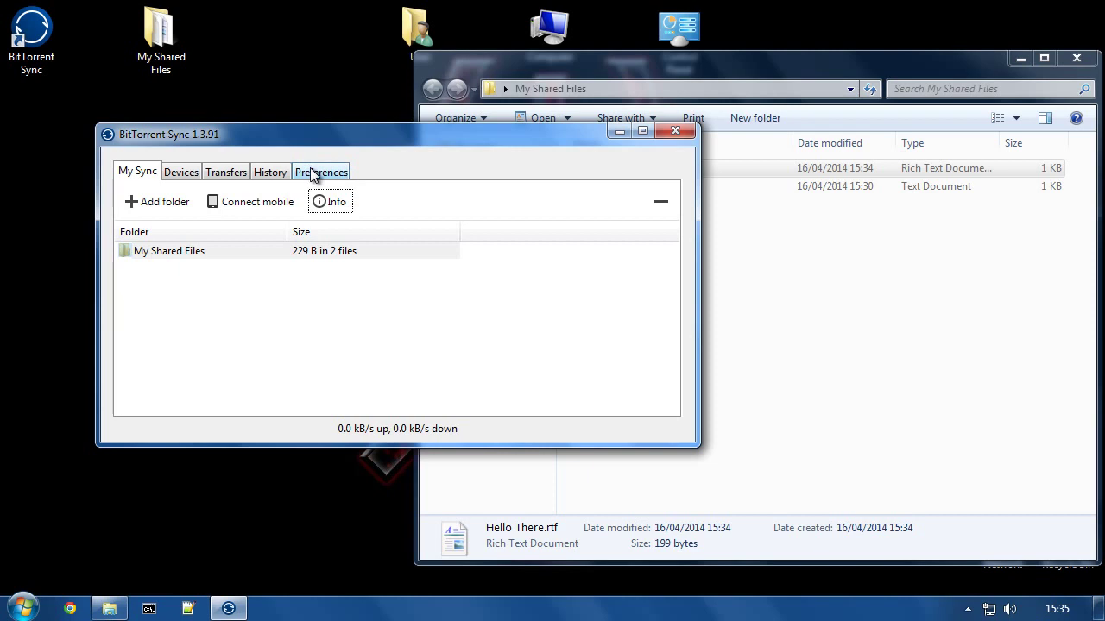
# Step: Open BitTorrent Sync preferences and select the listening port value 13634
pyautogui.click(311, 170)
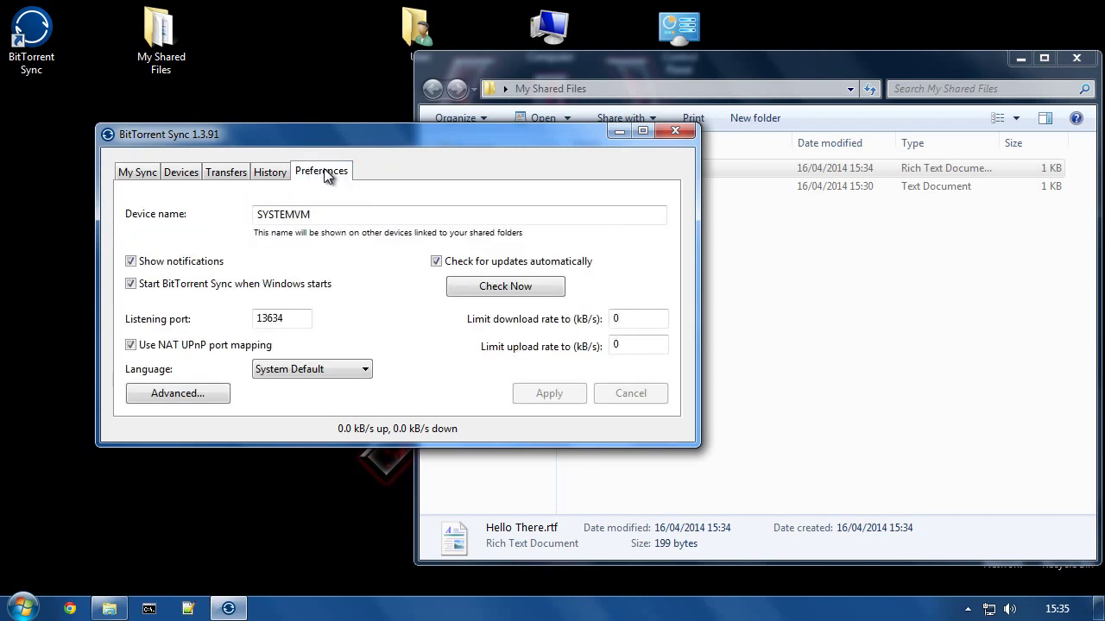
pyautogui.click(277, 321)
pyautogui.doubleClick(277, 318)
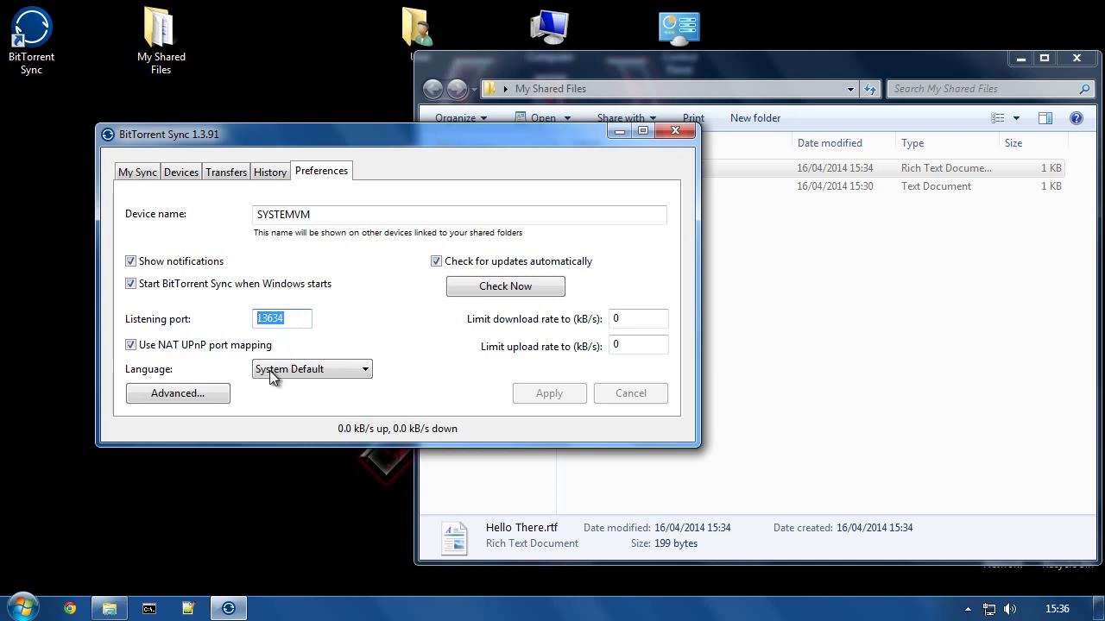
# Step: Launch a Command Prompt by searching for cmd in the Start menu
pyautogui.click(149, 610)
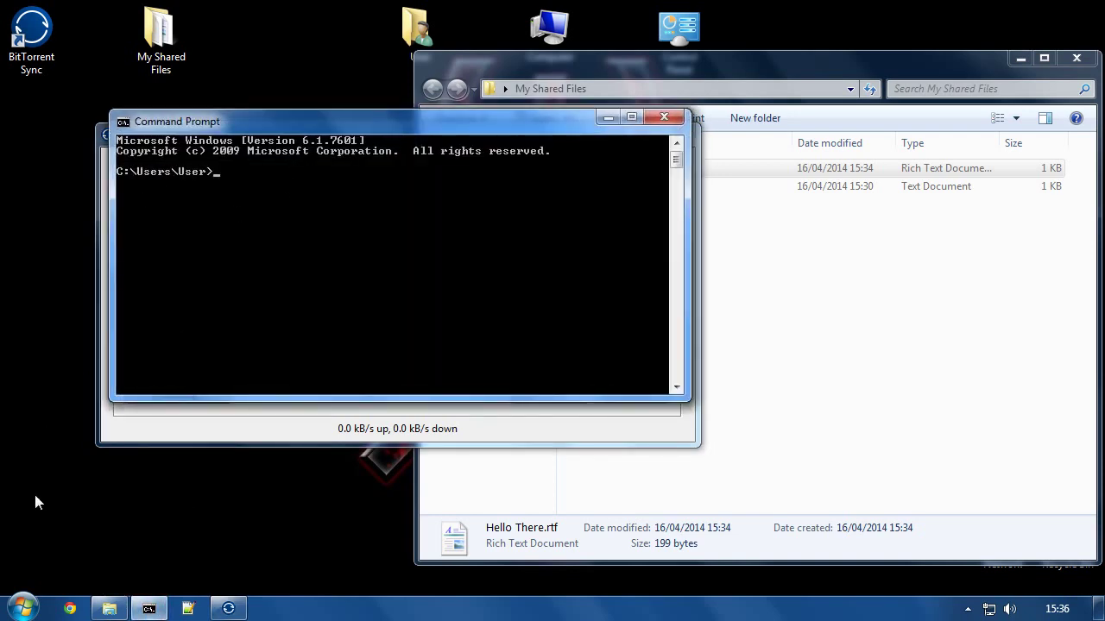
pyautogui.click(23, 609)
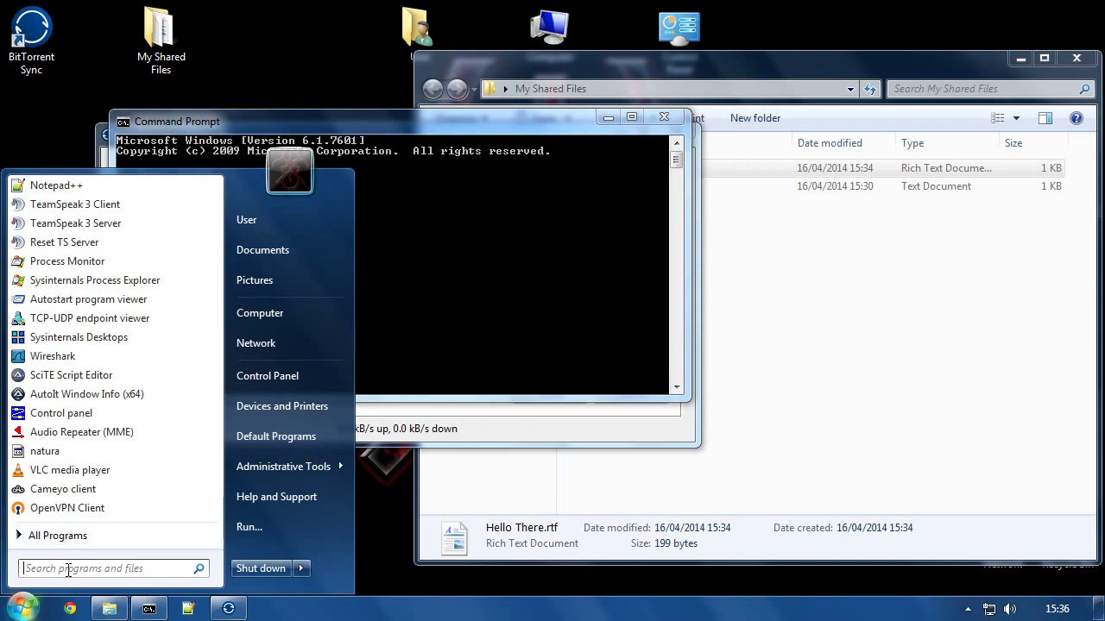
pyautogui.write('cmd')
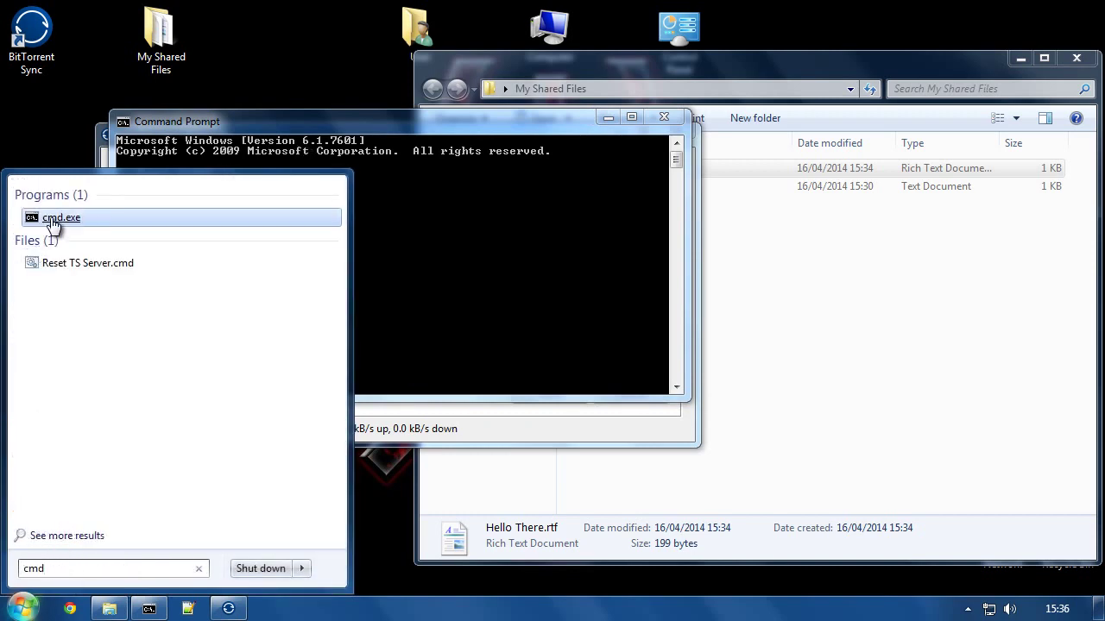
pyautogui.click(497, 248)
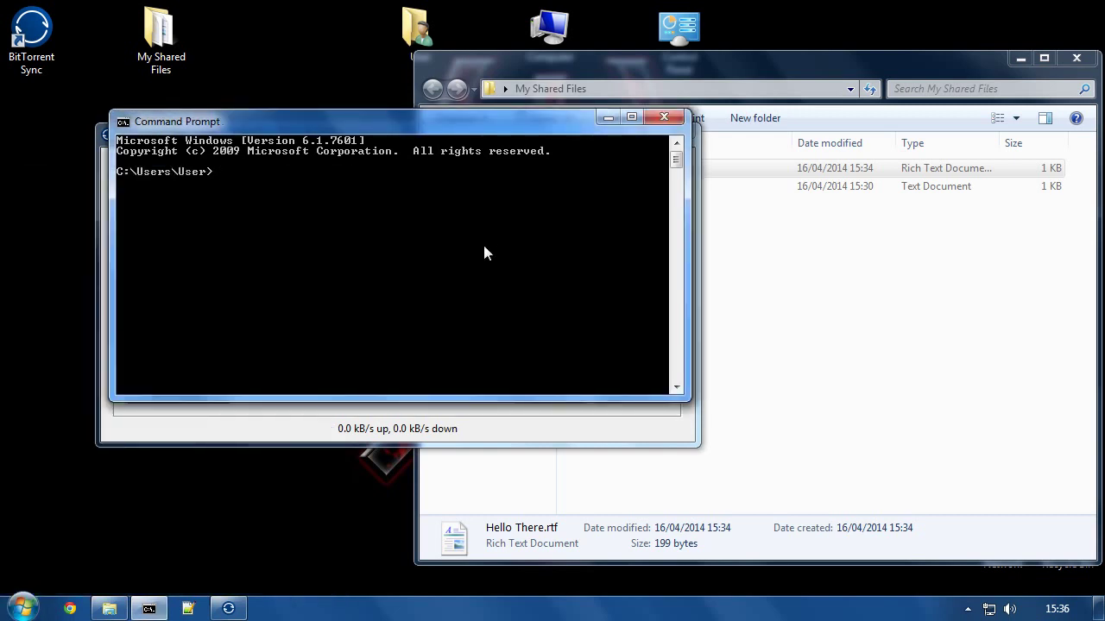
# Step: Run ipconfig and find IPv4 address 192.168.1.69 with gateway 192.168.1.254
pyautogui.write('ipconfig')
pyautogui.press('Return')
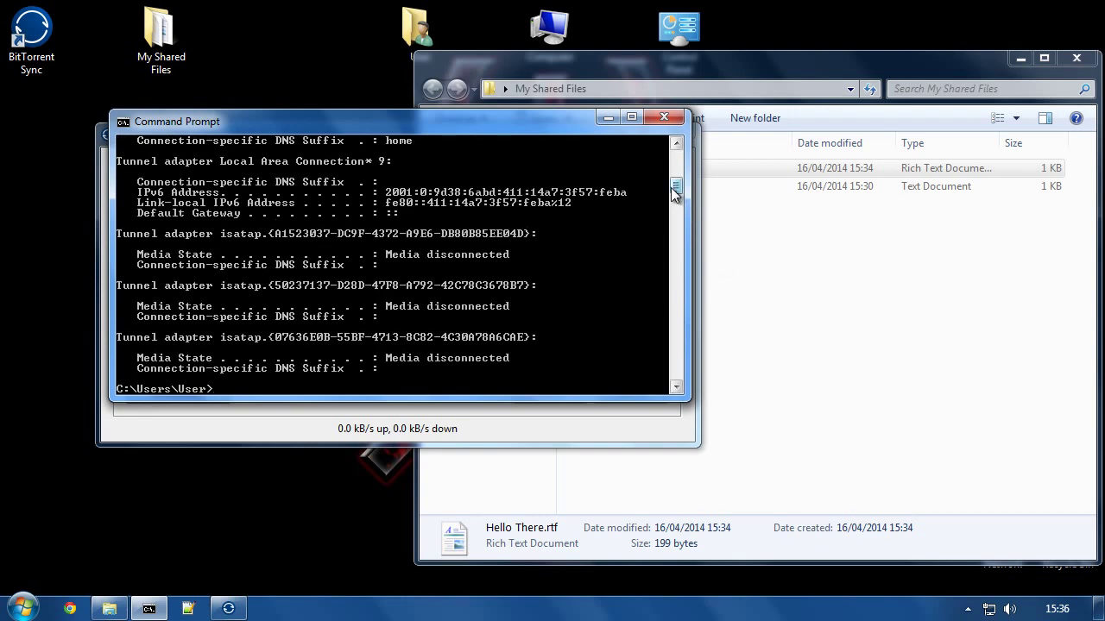
pyautogui.scroll(3, 678, 183)
pyautogui.scroll(4, 678, 183)
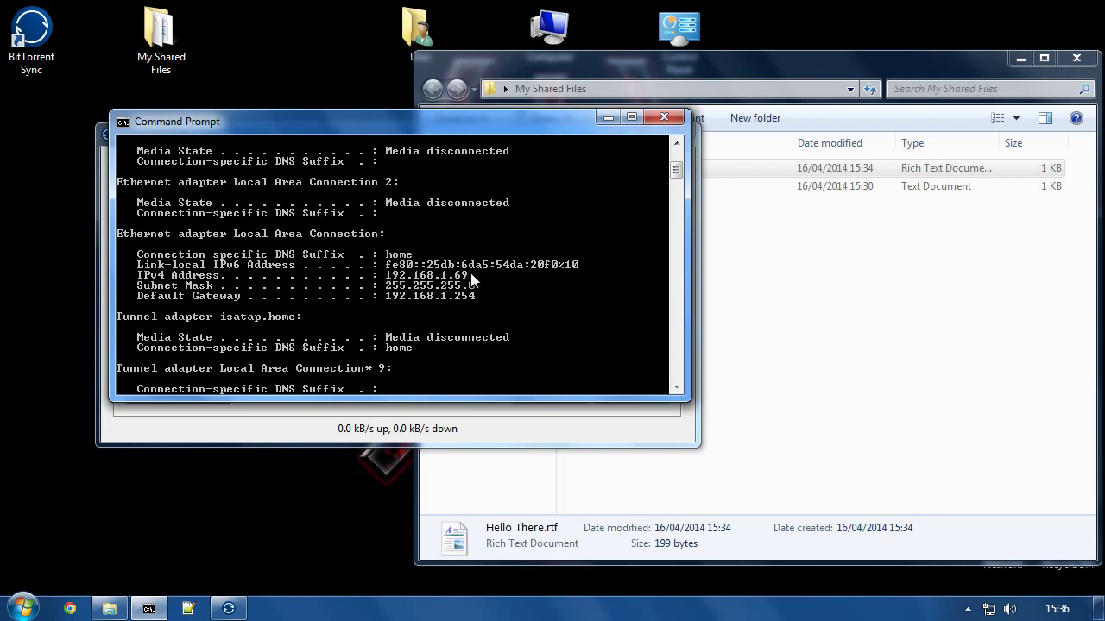
pyautogui.moveTo(676, 169)
pyautogui.mouseDown()
pyautogui.moveTo(675, 157)
pyautogui.moveTo(671, 170)
pyautogui.mouseUp()
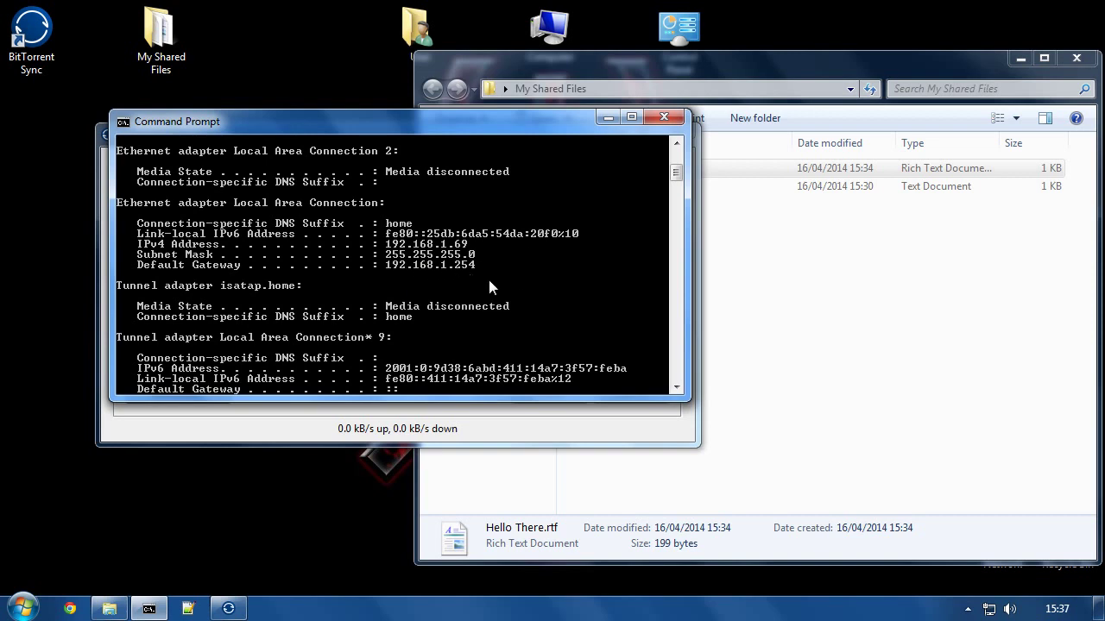
# Step: Move the BitTorrent Sync preferences window lower right, beside the Command Prompt output
pyautogui.click(180, 422)
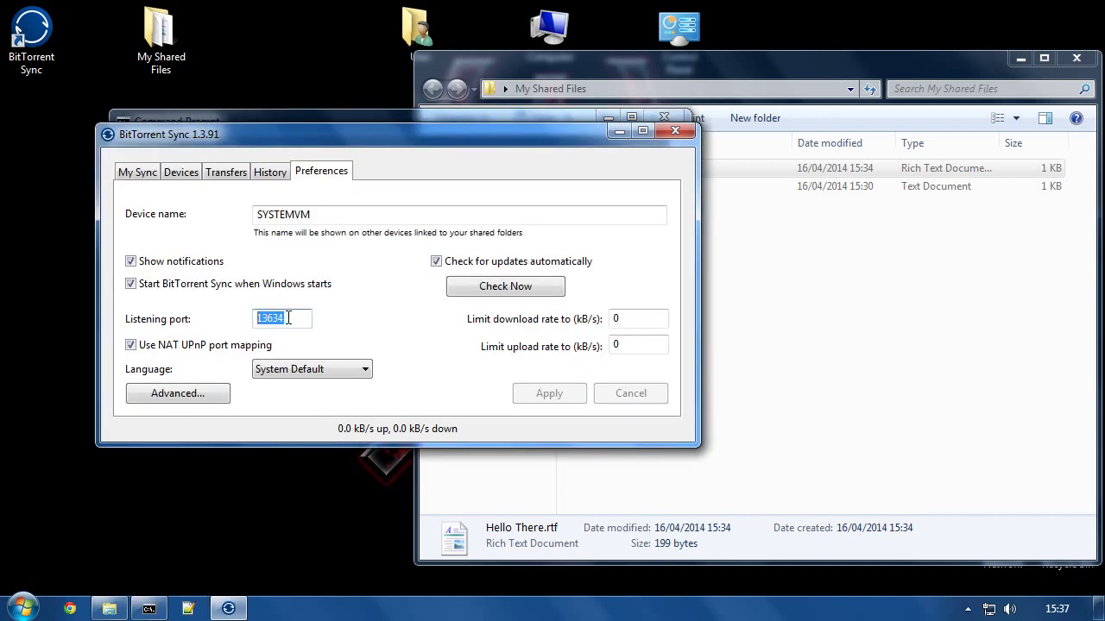
pyautogui.moveTo(439, 140); pyautogui.dragTo(727, 244)
pyautogui.click(598, 233)
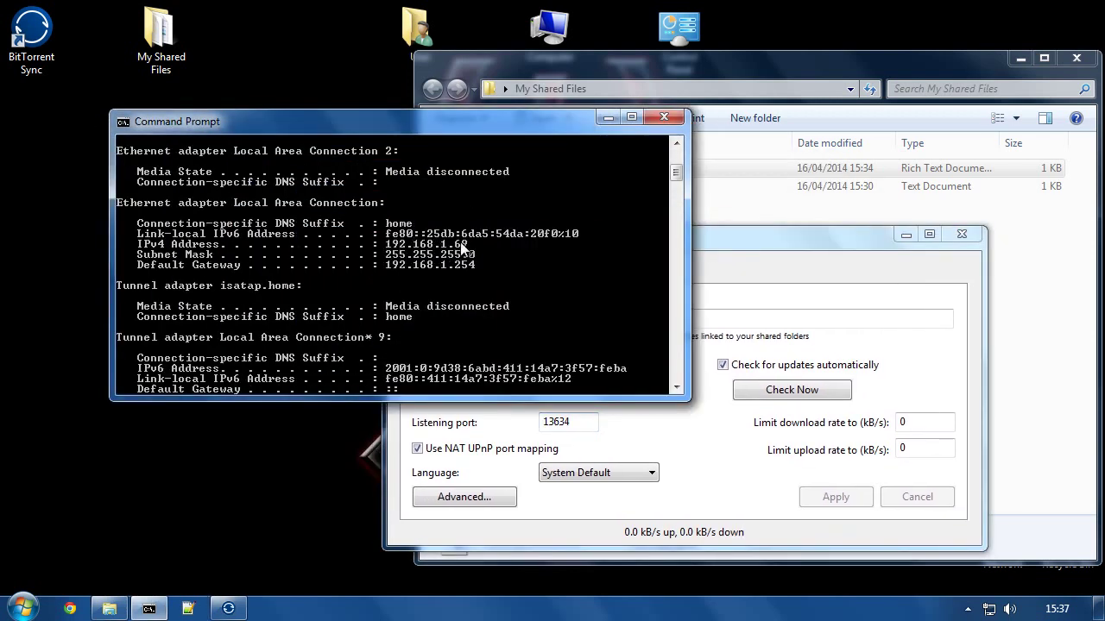
pyautogui.click(739, 254)
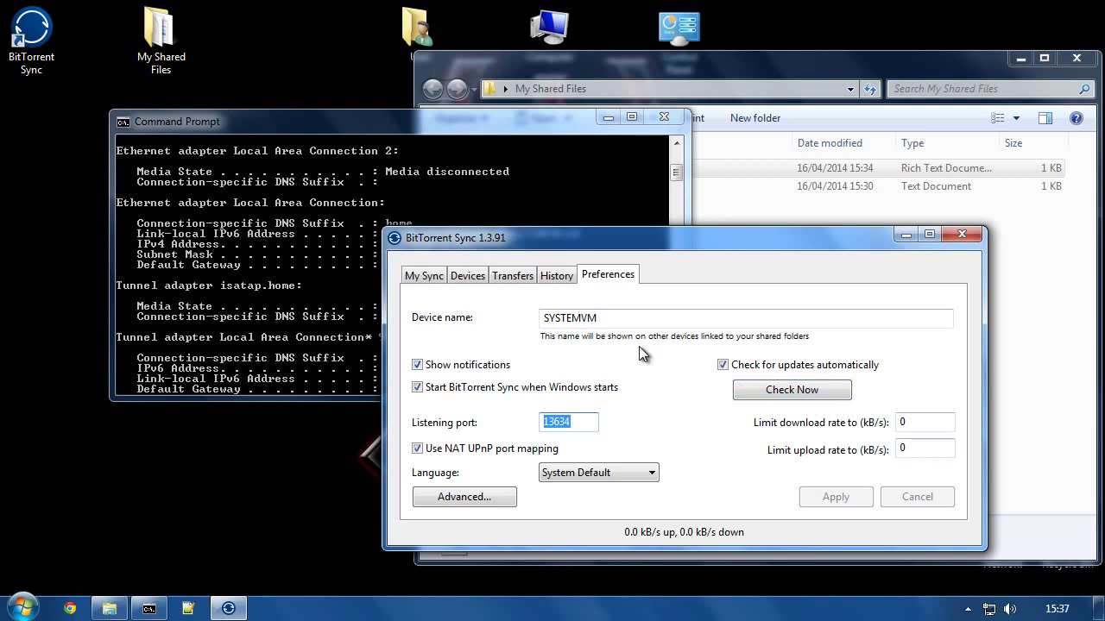
pyautogui.click(460, 498)
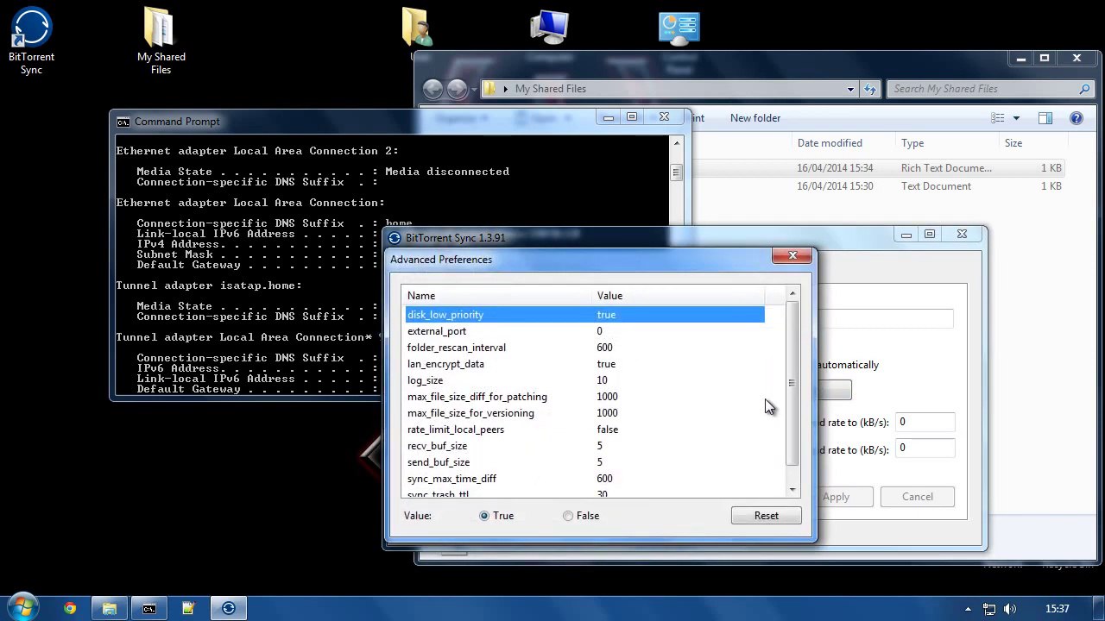
pyautogui.moveTo(794, 362); pyautogui.dragTo(803, 315)
pyautogui.click(779, 259)
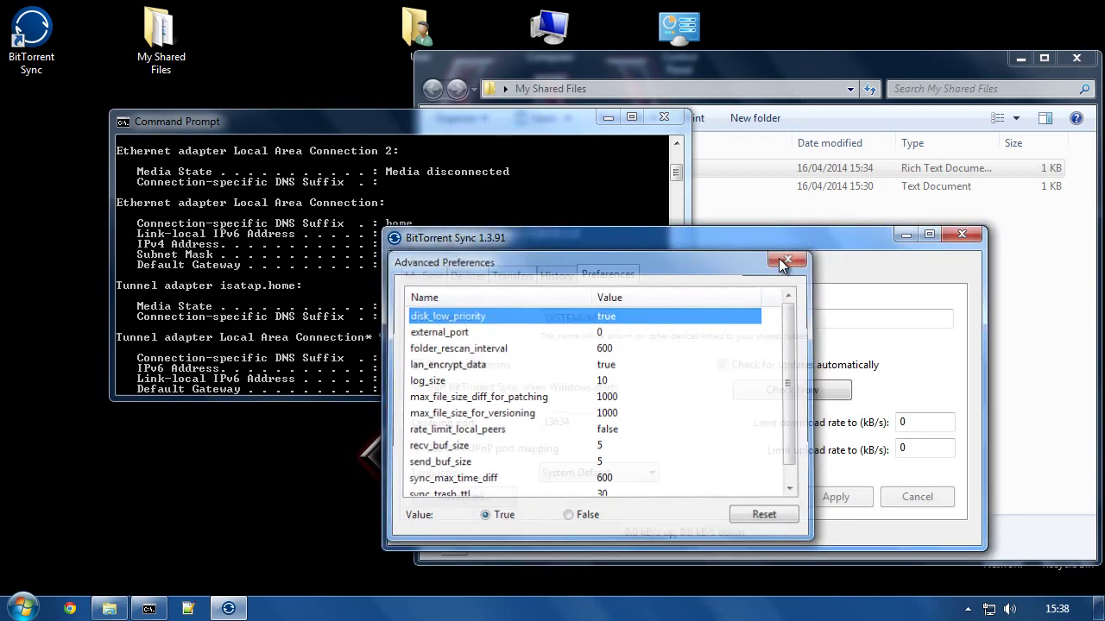